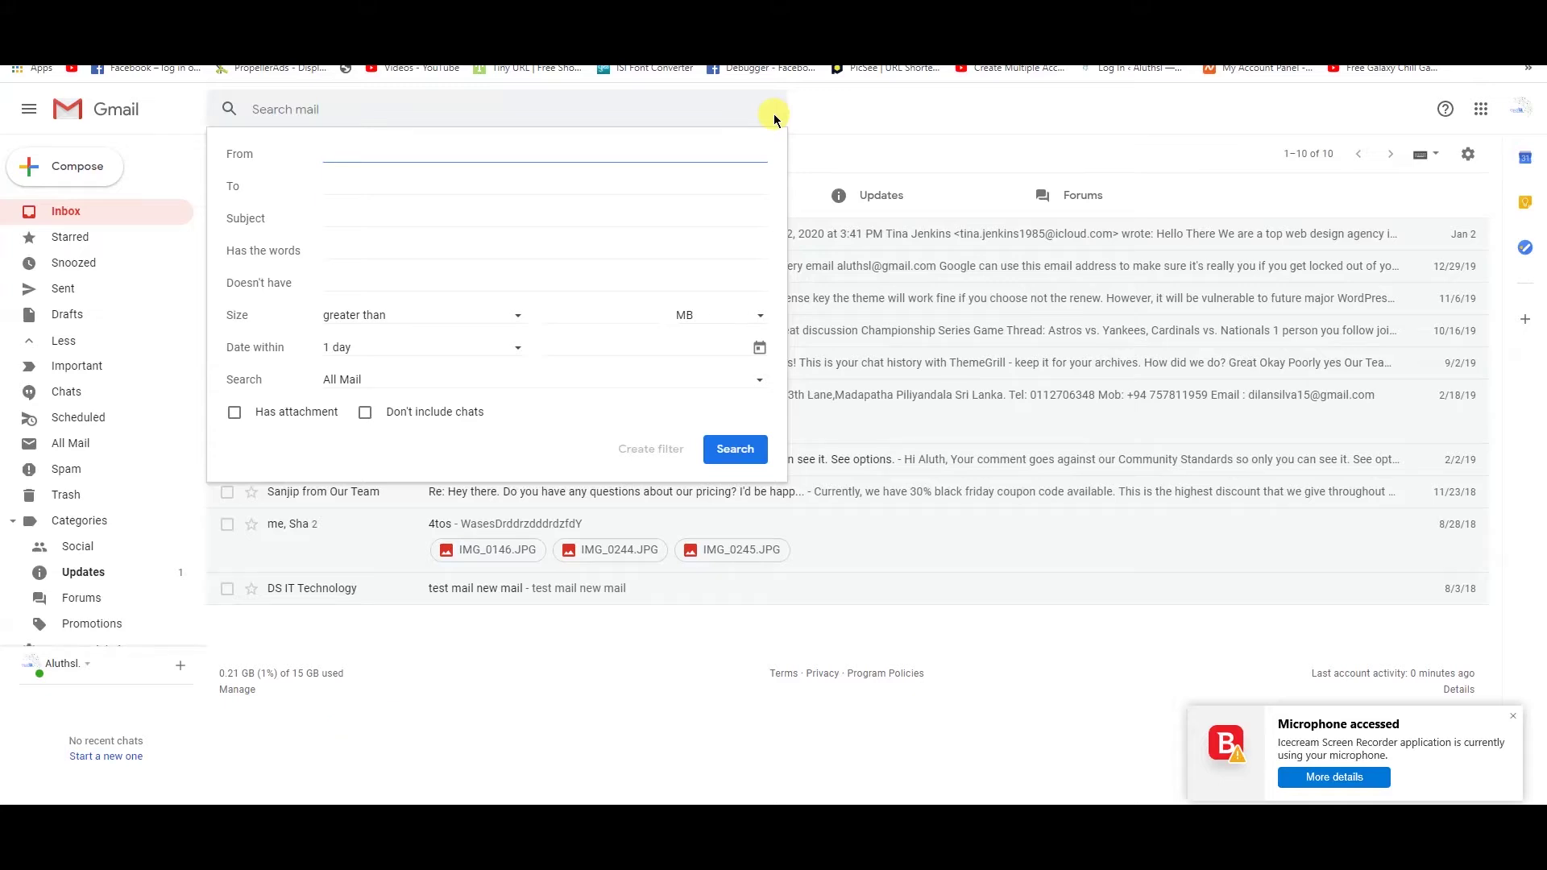
Open a blank new-filter form from the Filters and Blocked Addresses settings and dismiss it.
click(884, 119)
click(1468, 154)
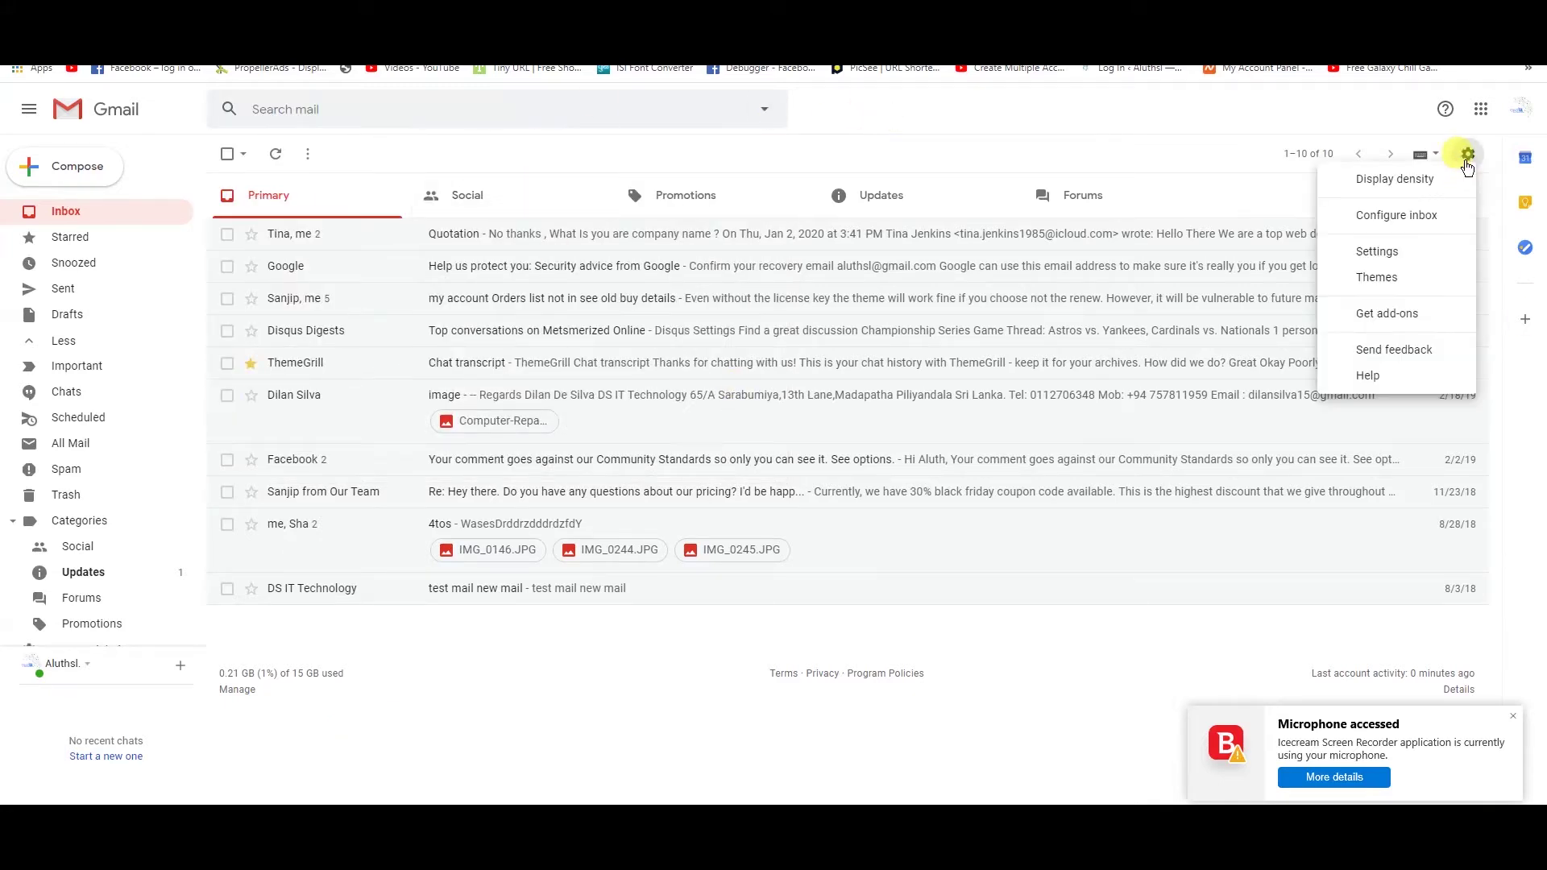
click(1394, 252)
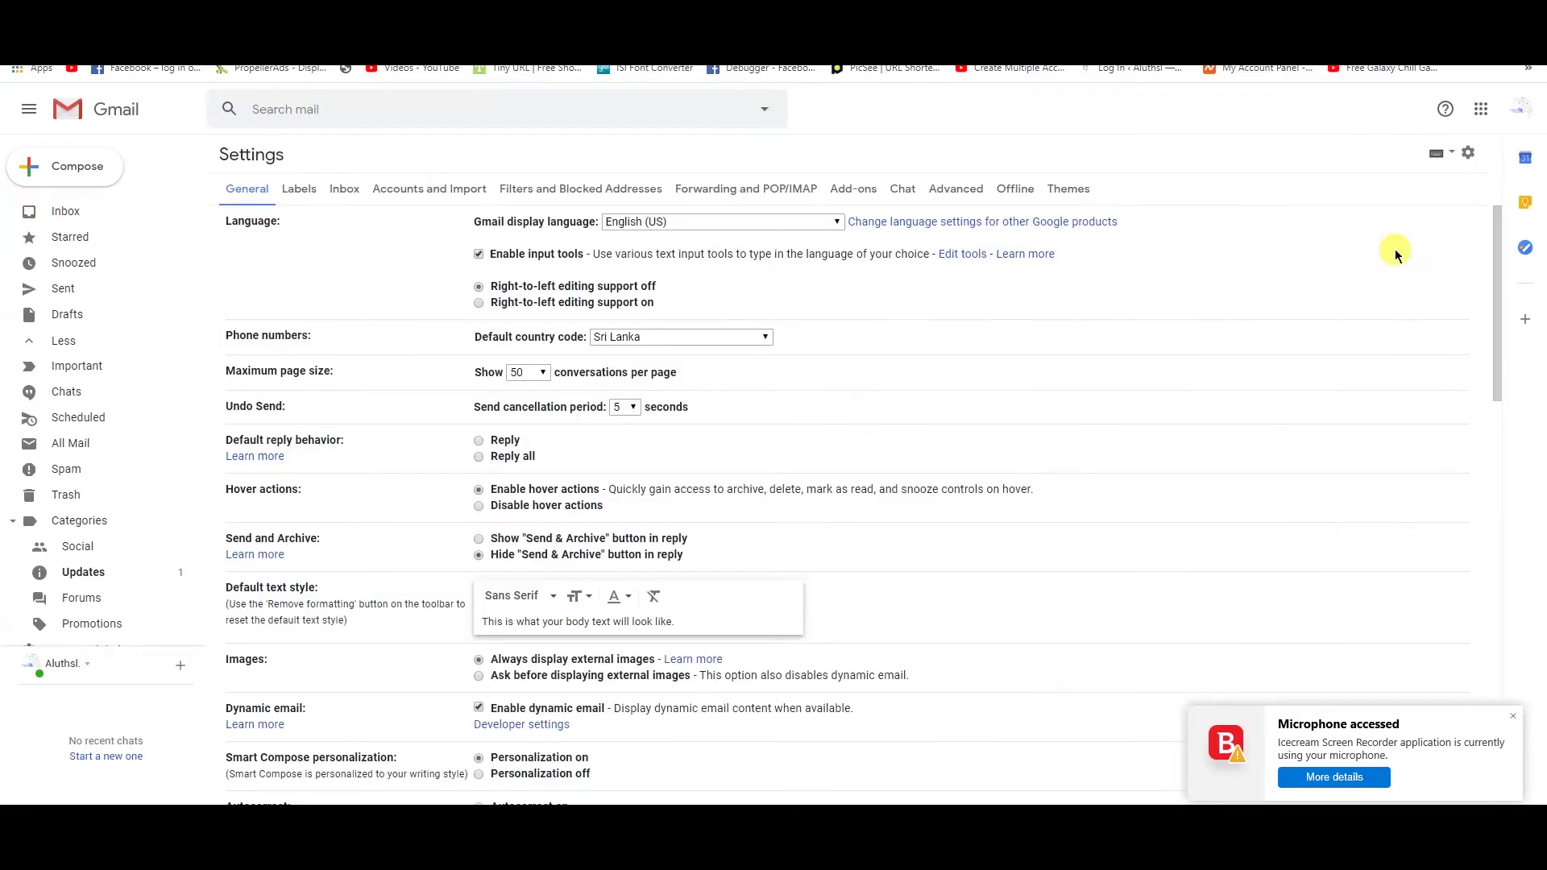
click(581, 192)
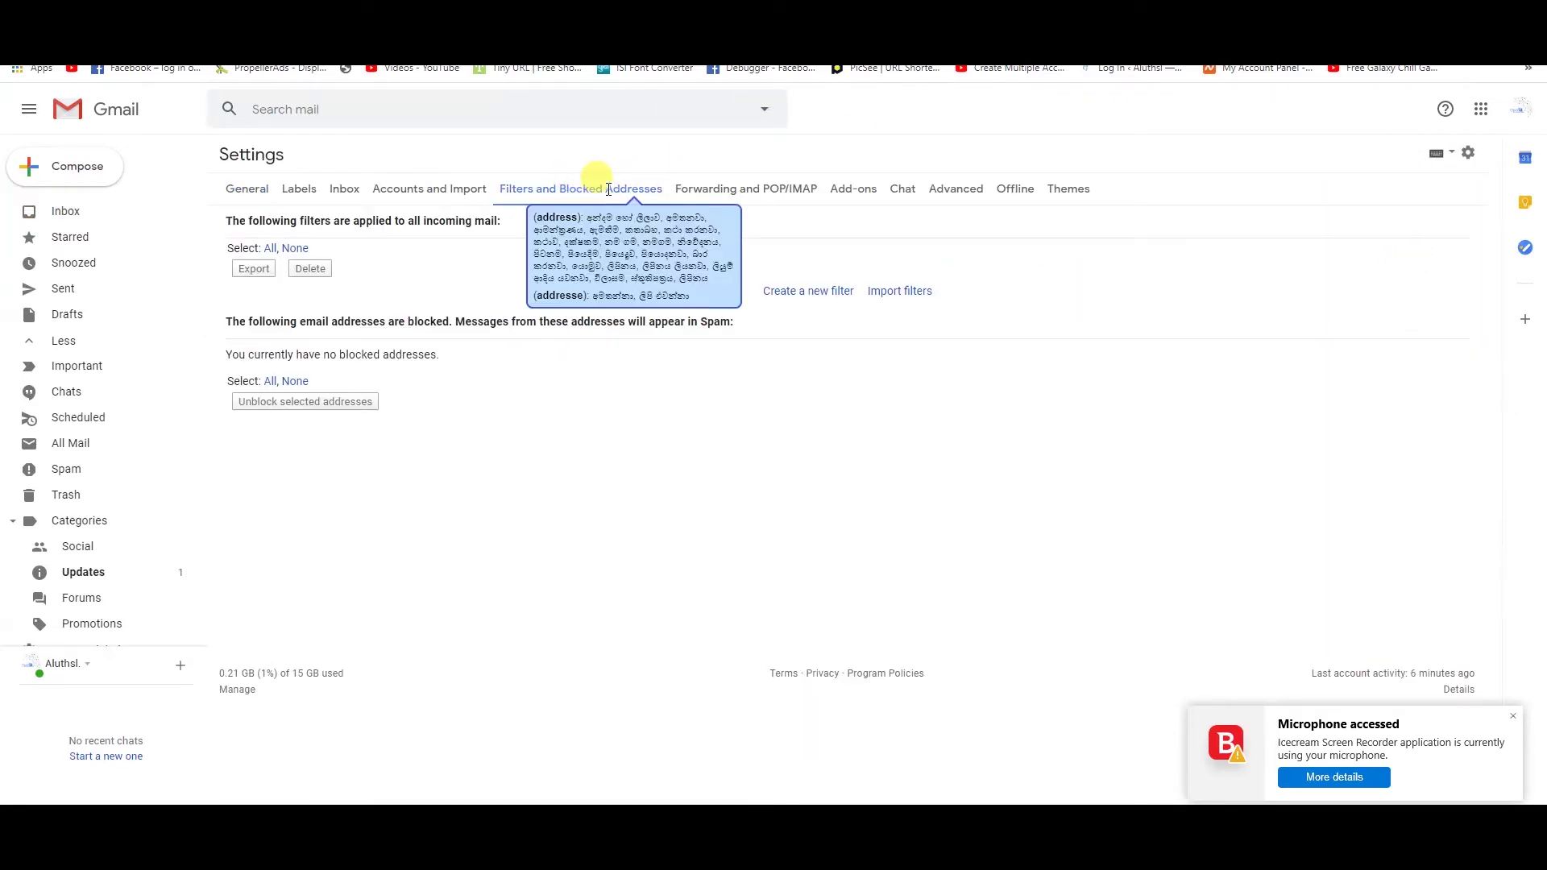
click(806, 295)
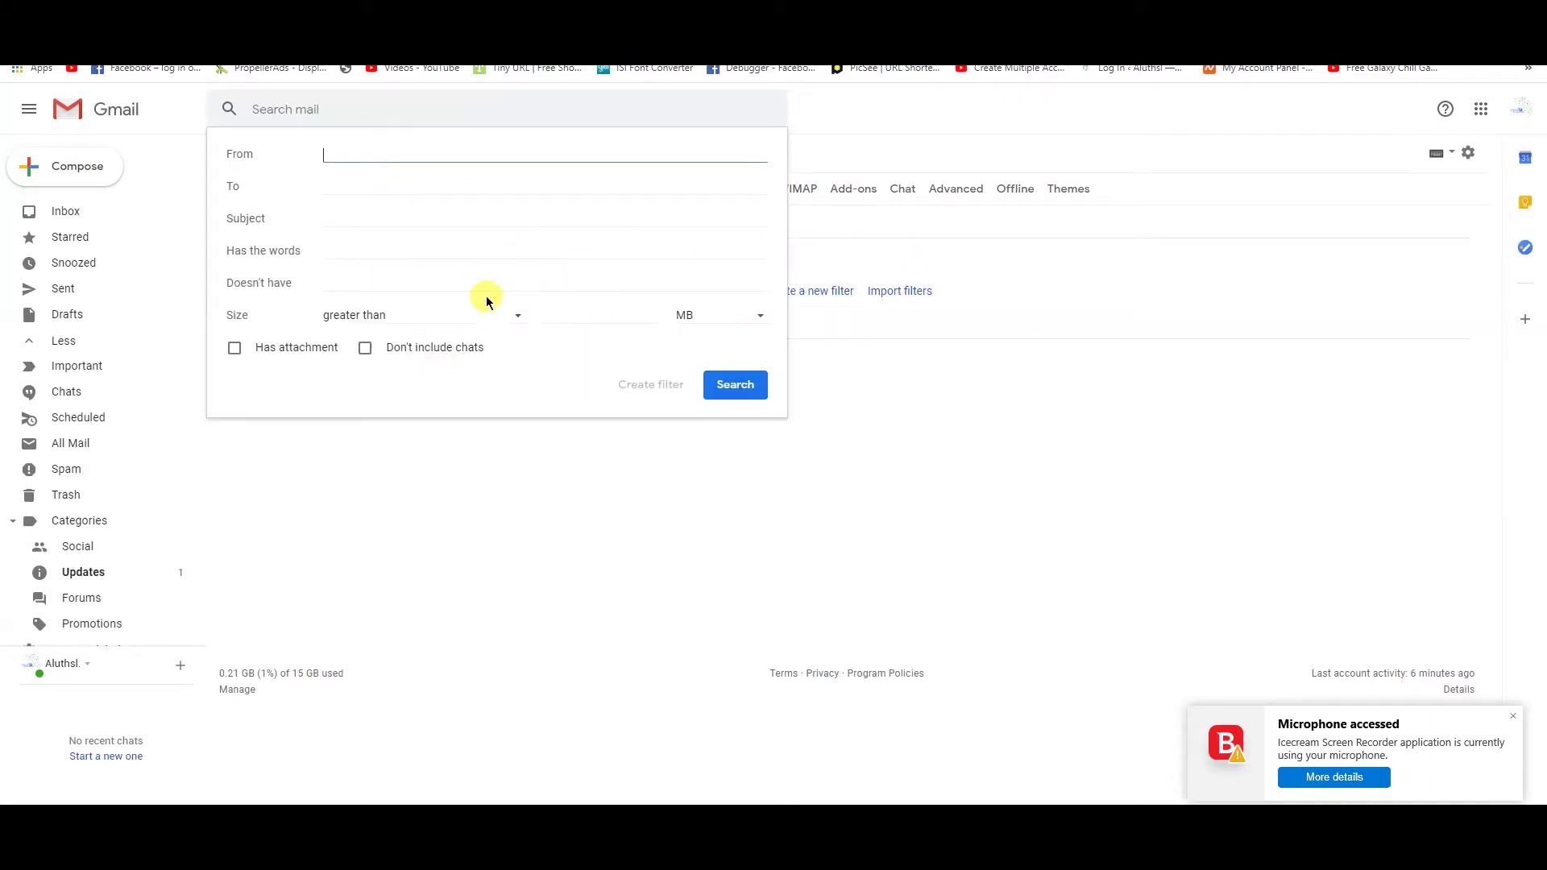
click(840, 596)
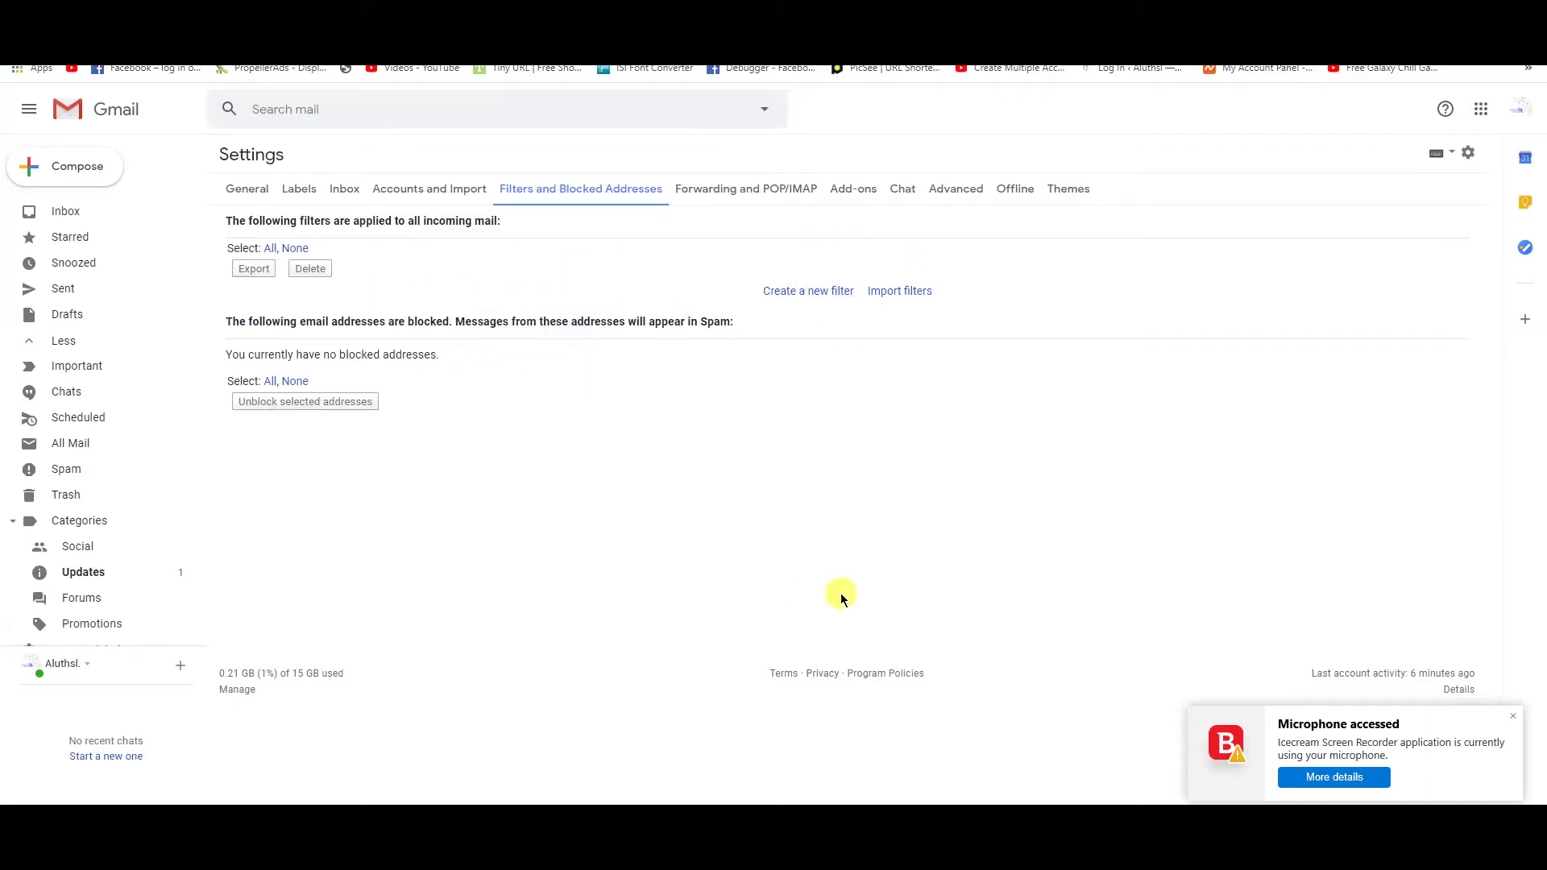
Open the "Quotation" email in the inbox, start a filter for messages like it, and clear the resulting sender criterion.
click(129, 216)
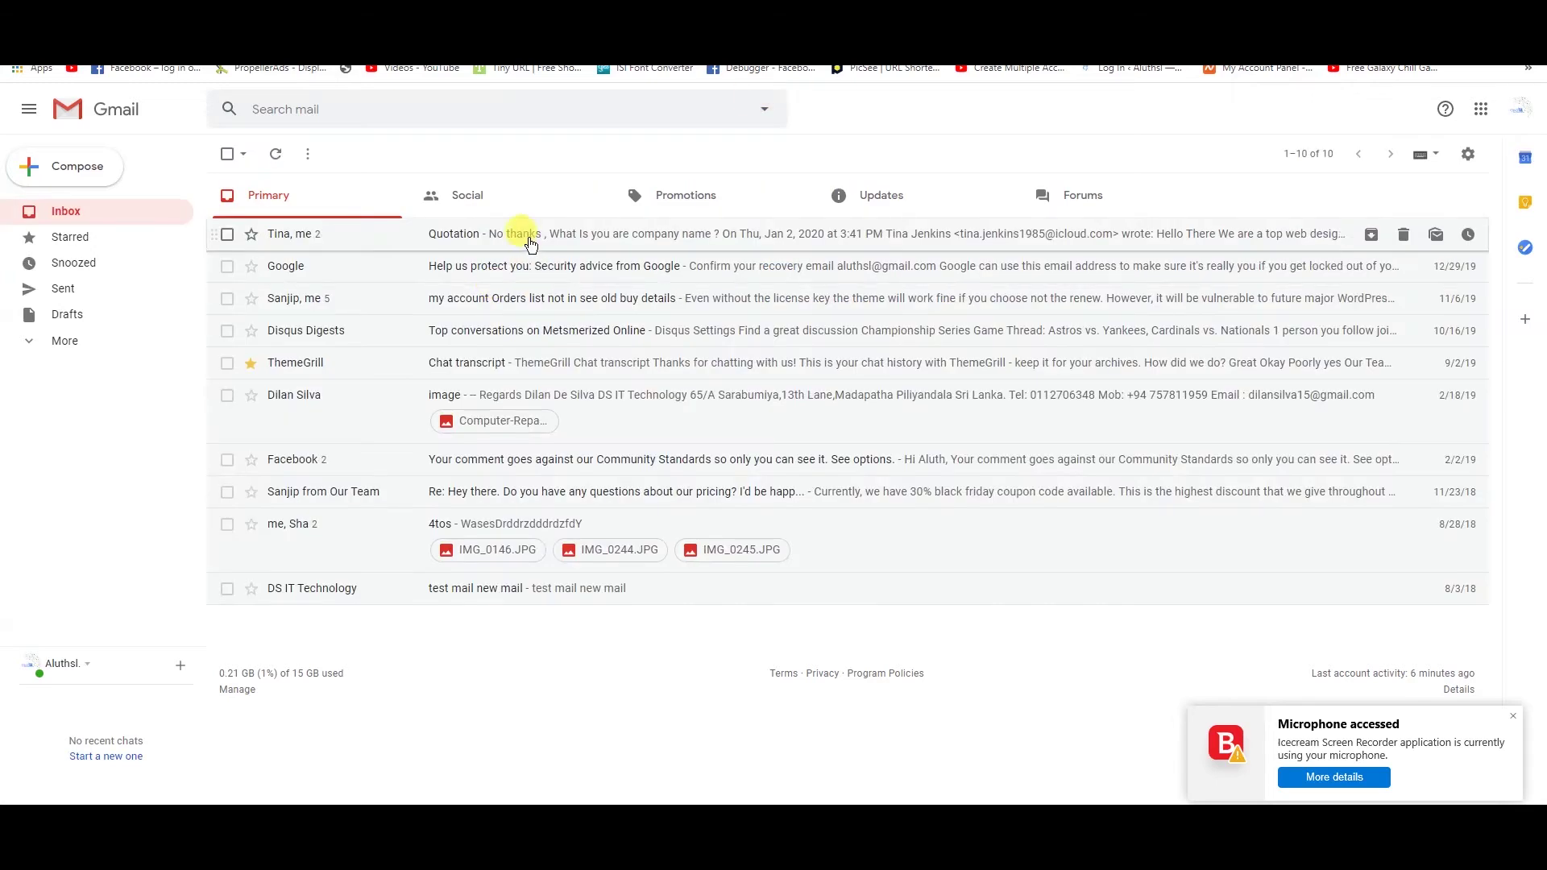
mouse_move(531, 243)
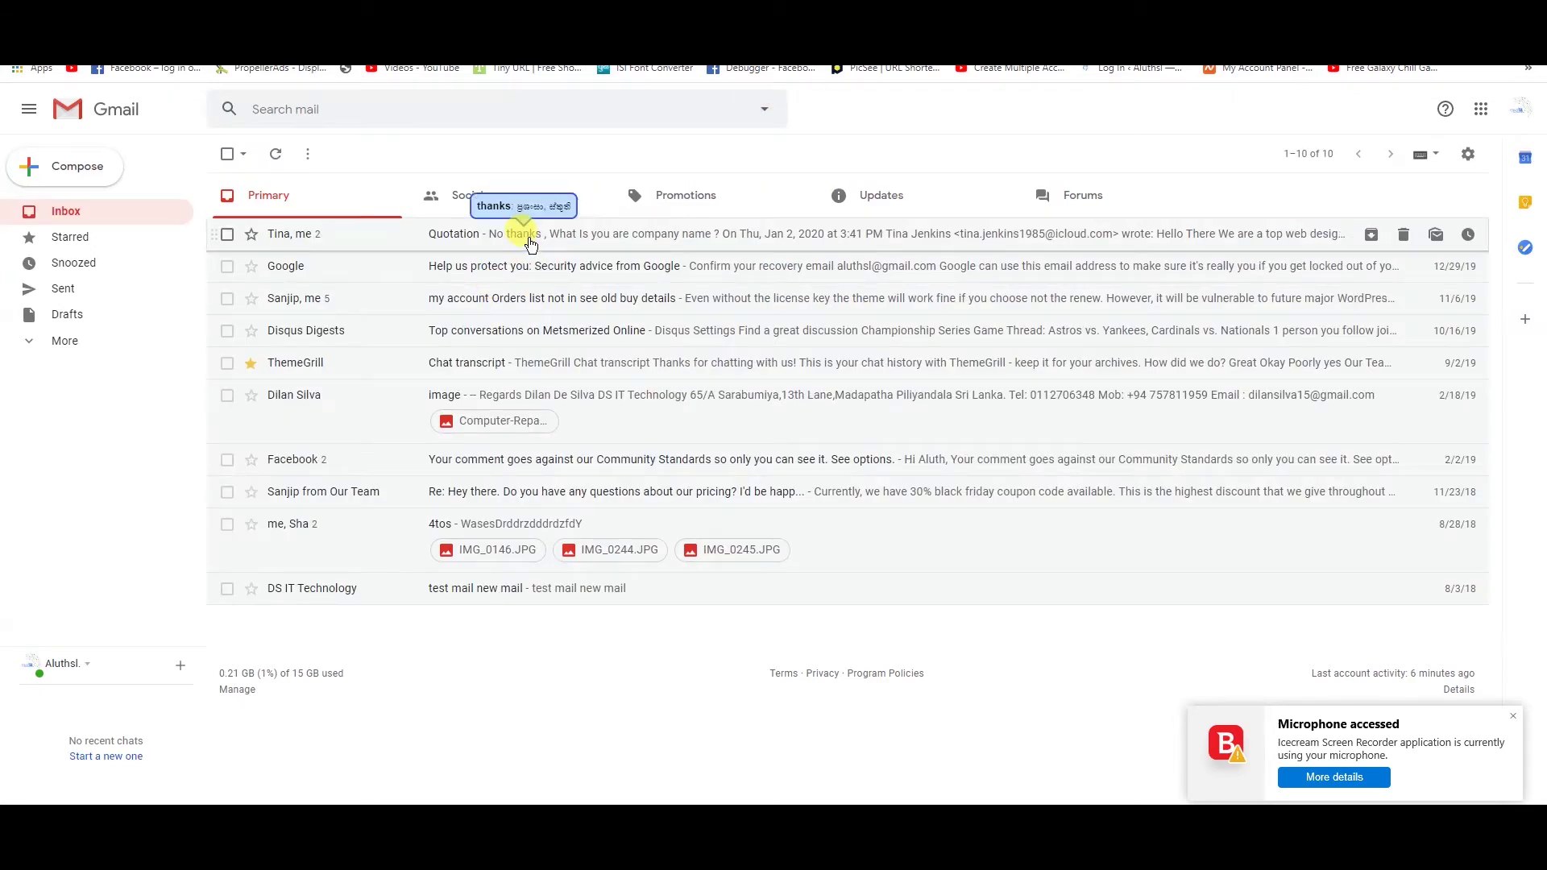
click(531, 243)
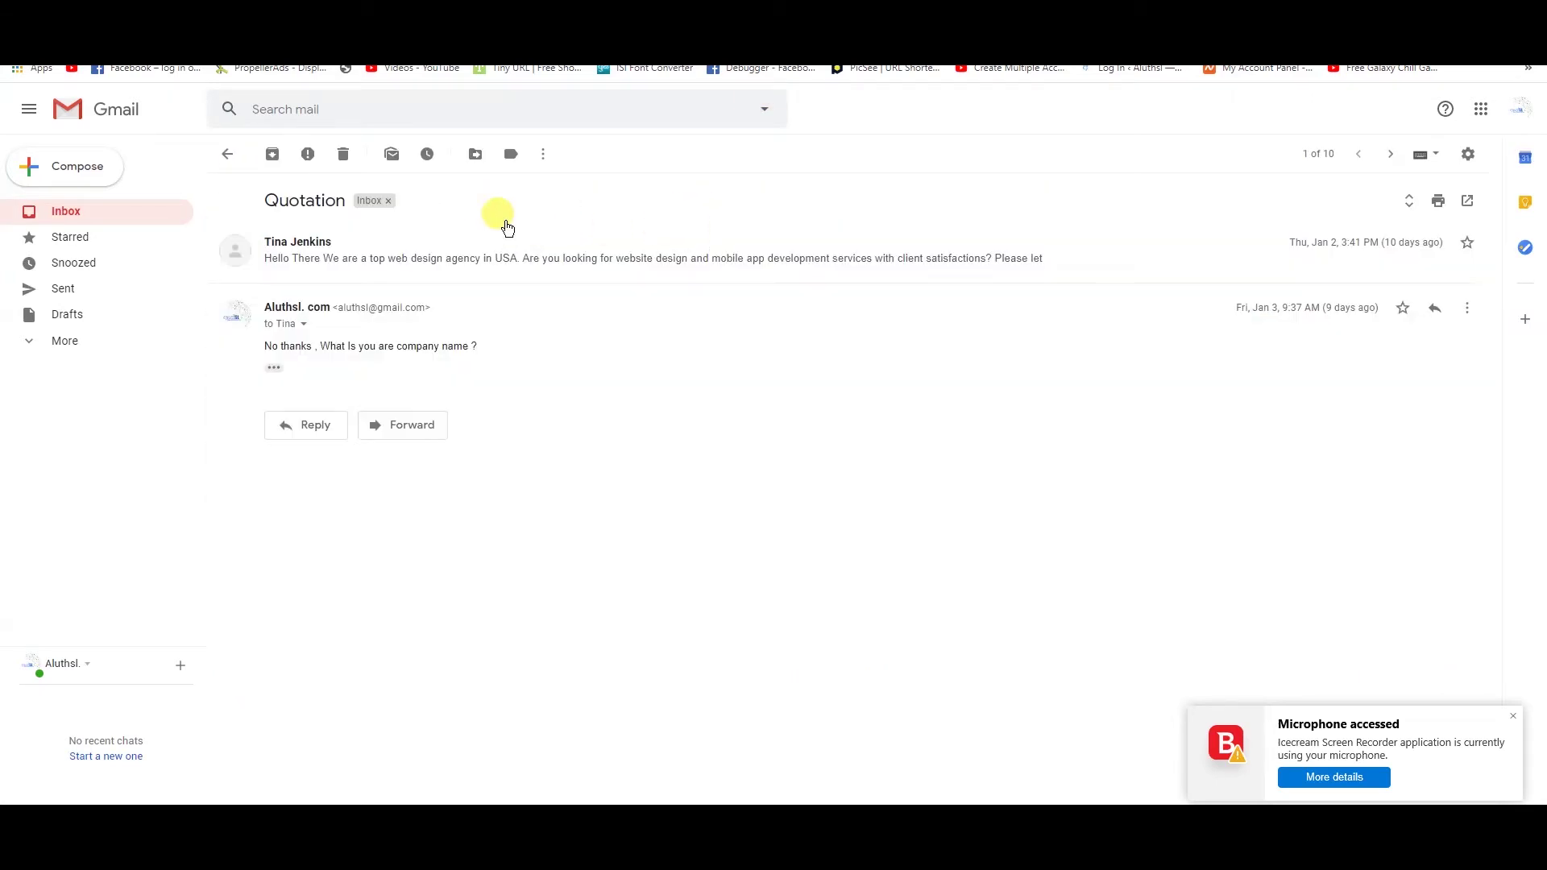
click(543, 155)
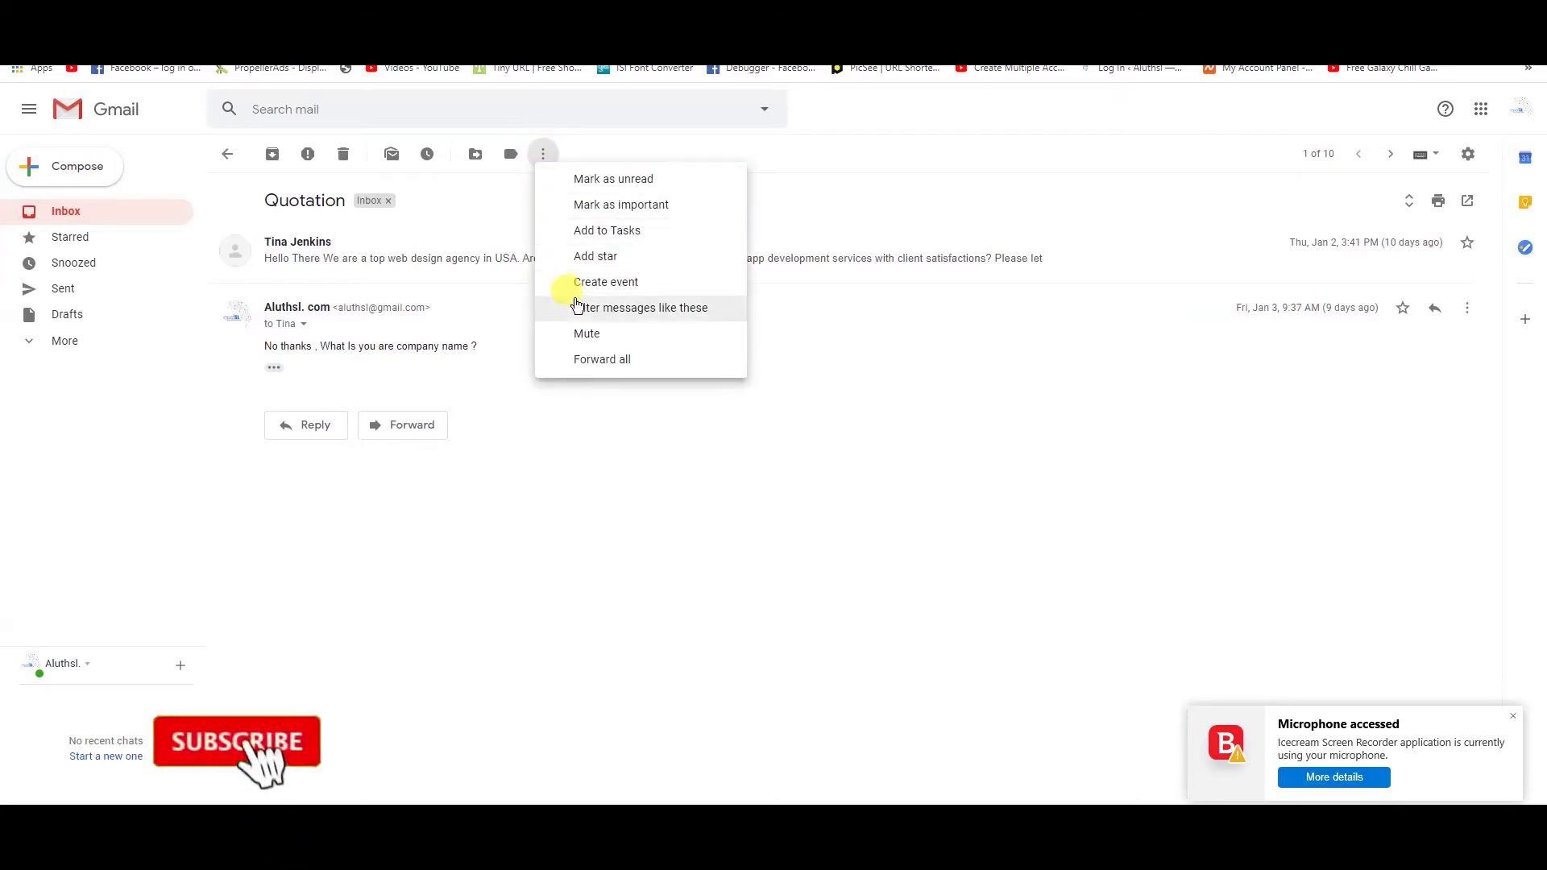
click(629, 311)
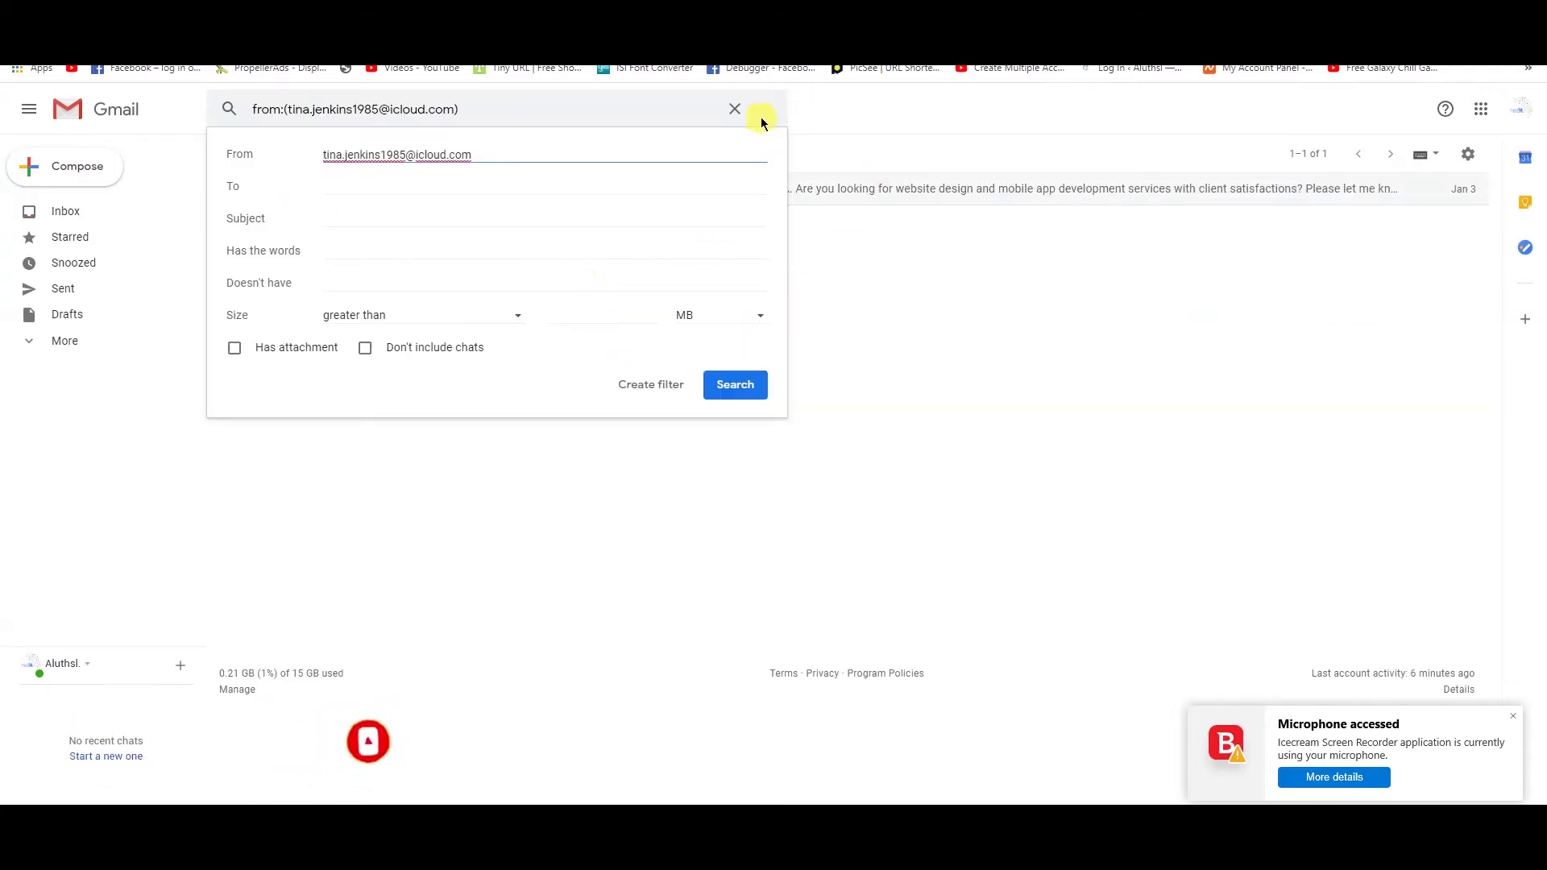
click(735, 109)
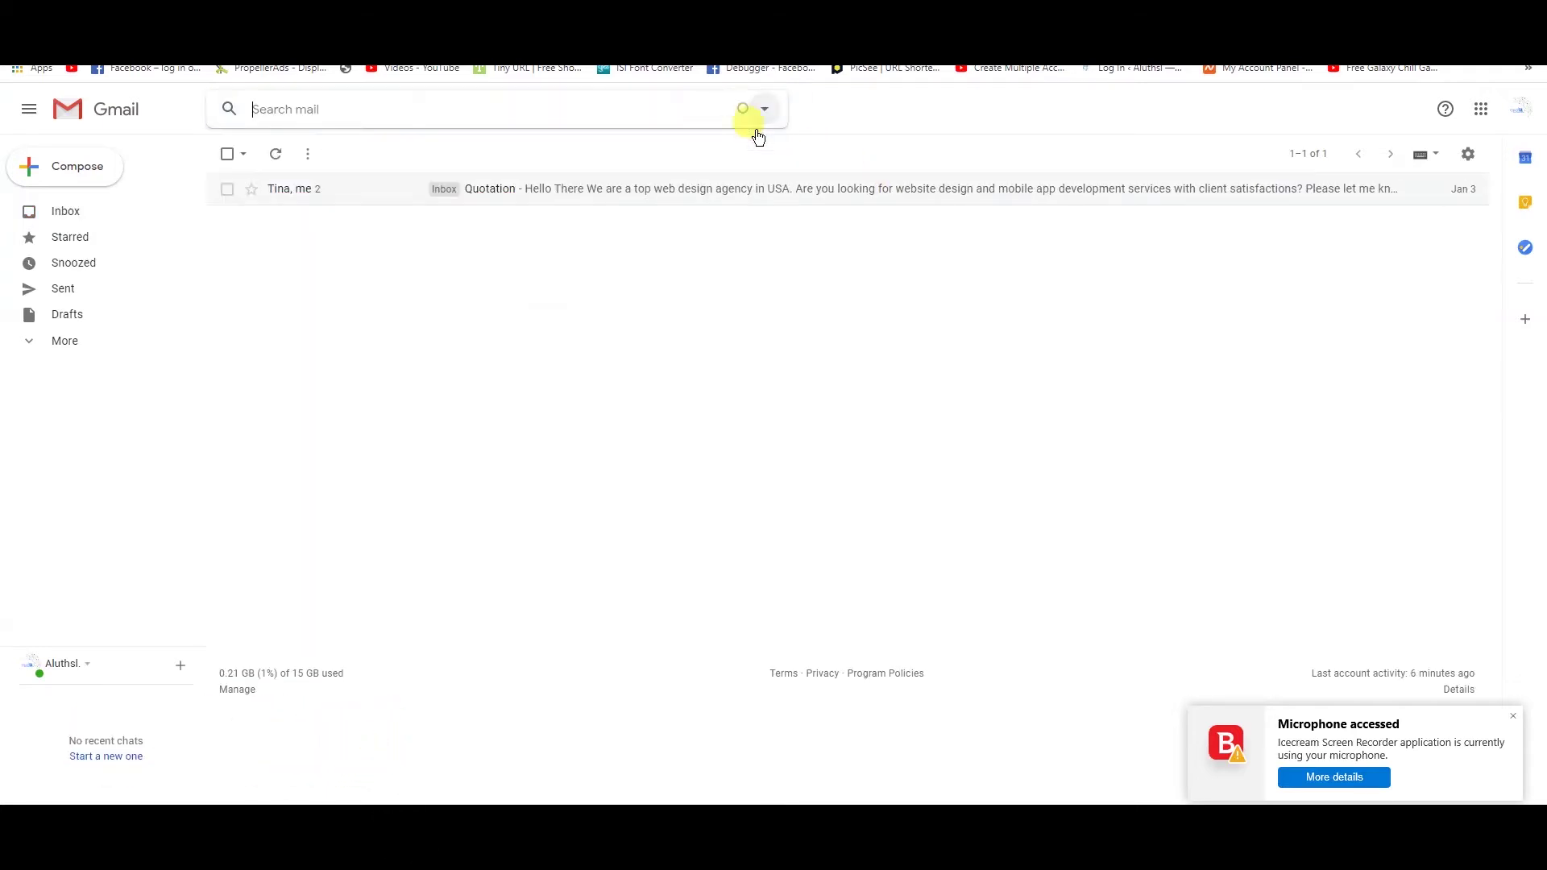
Go to the Filters and Blocked Addresses settings and start a new filter.
click(1462, 161)
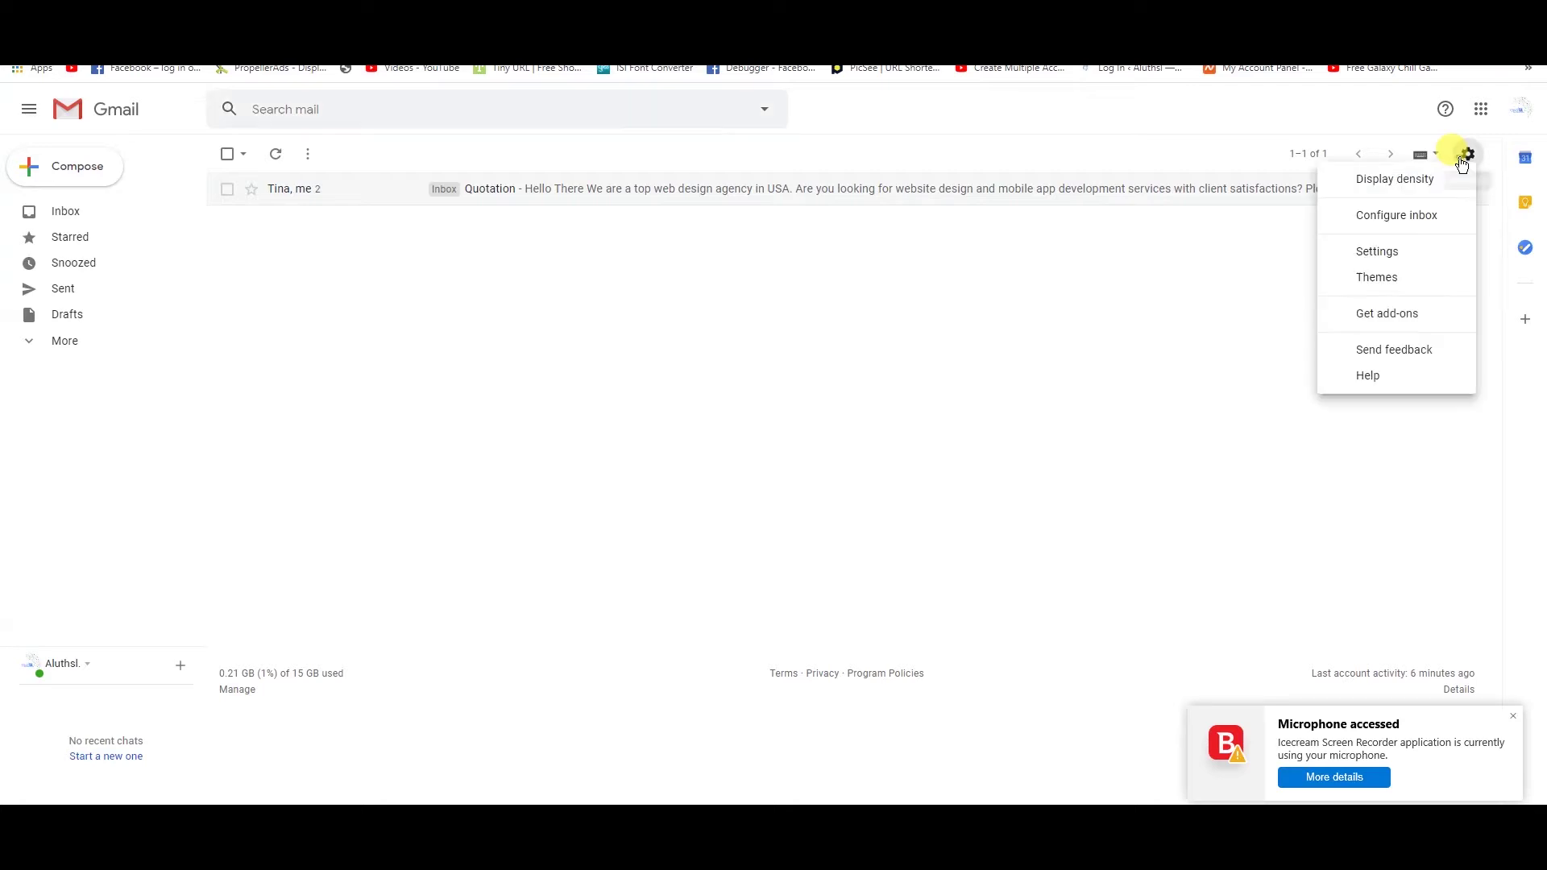
click(1412, 262)
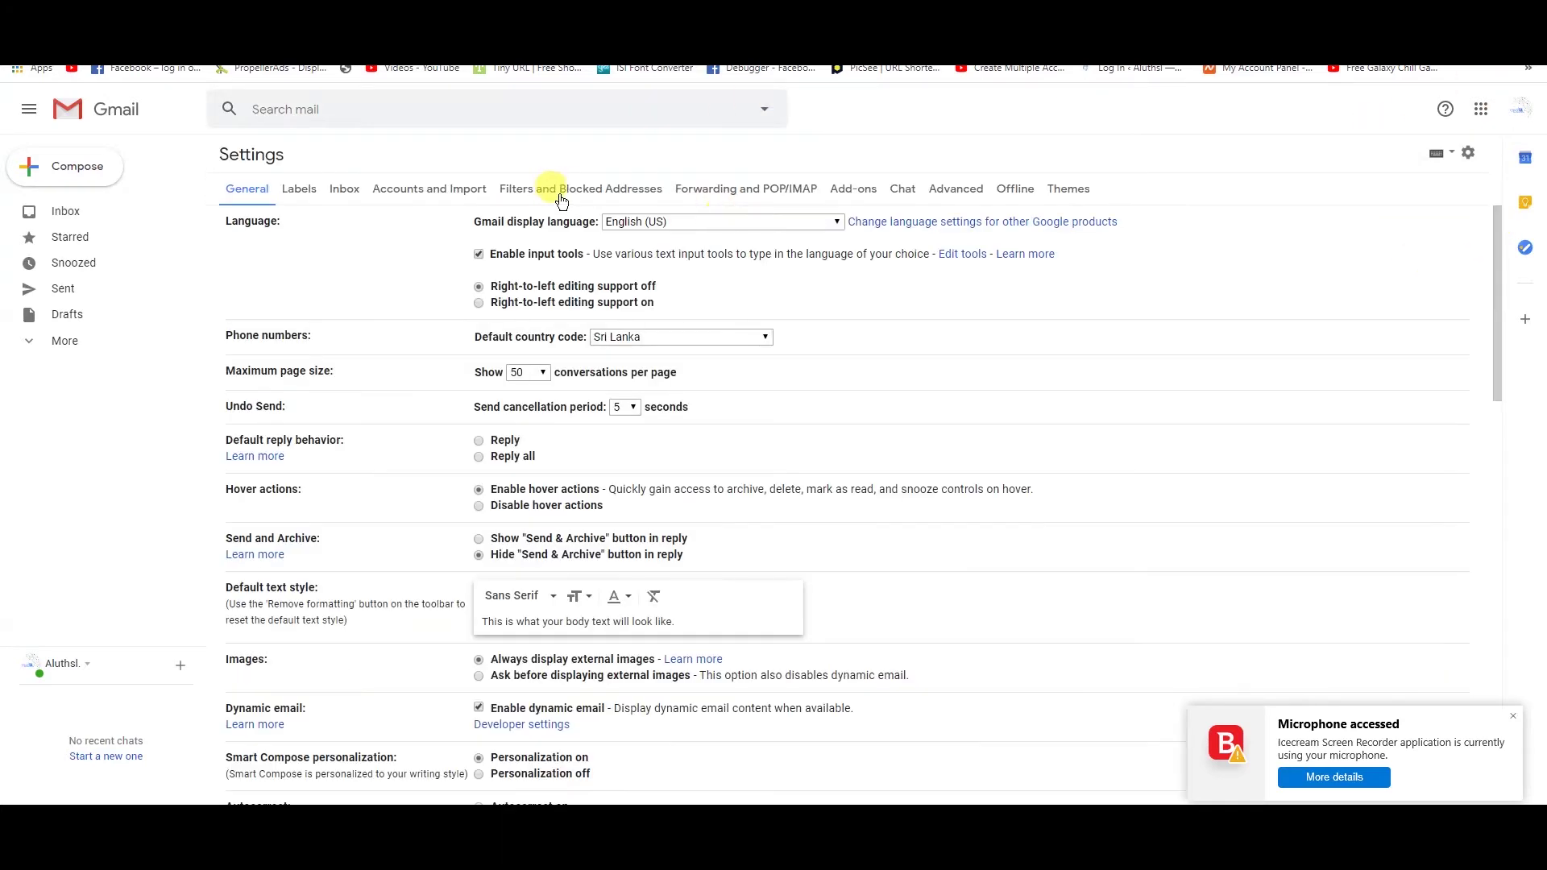
click(565, 188)
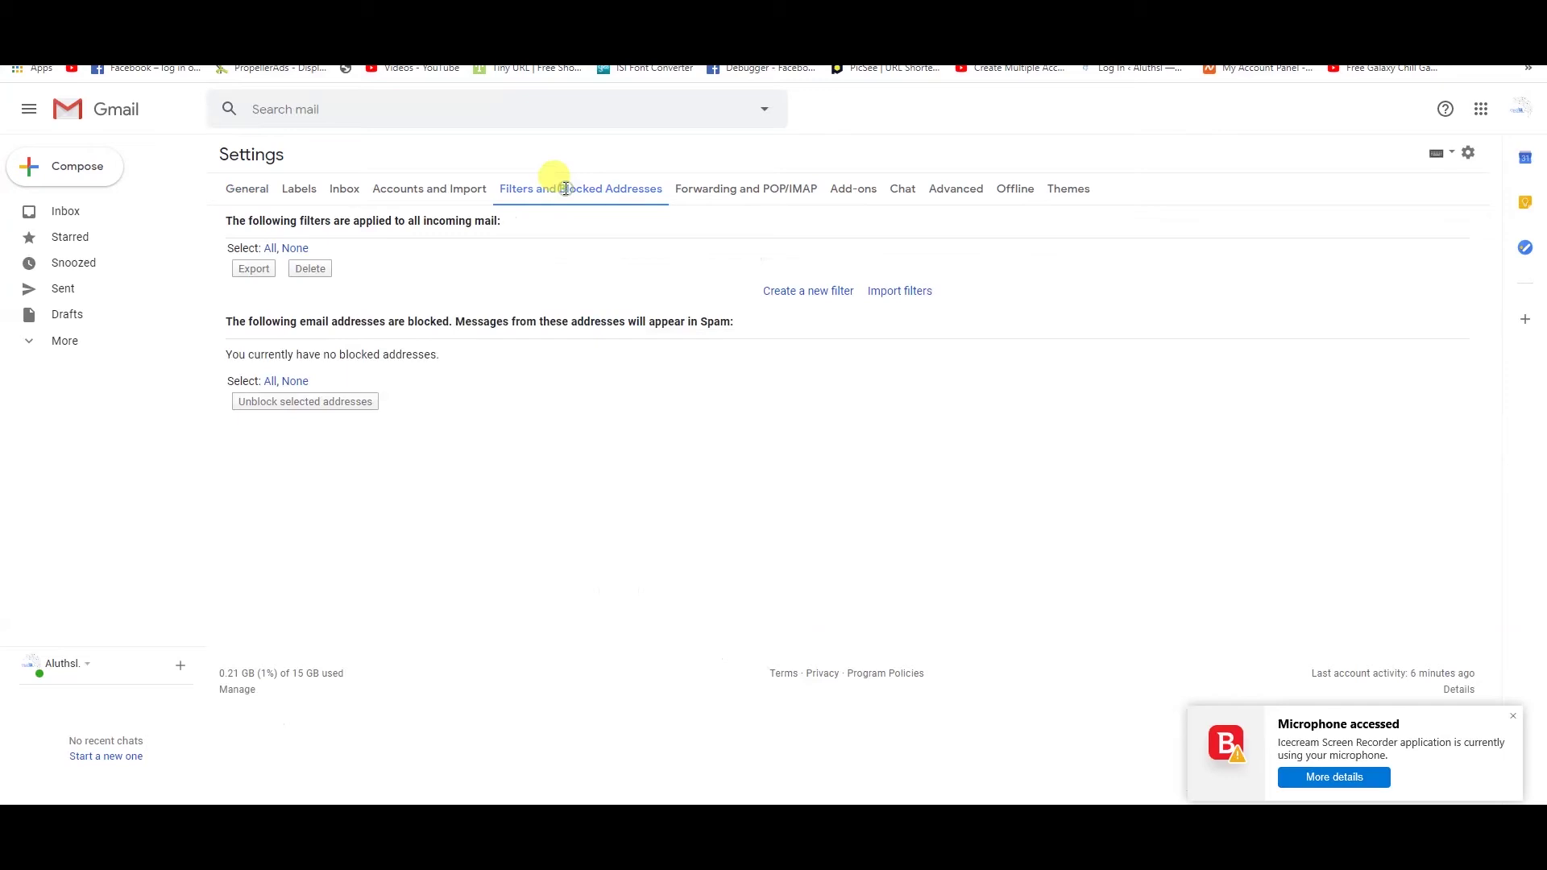
click(806, 297)
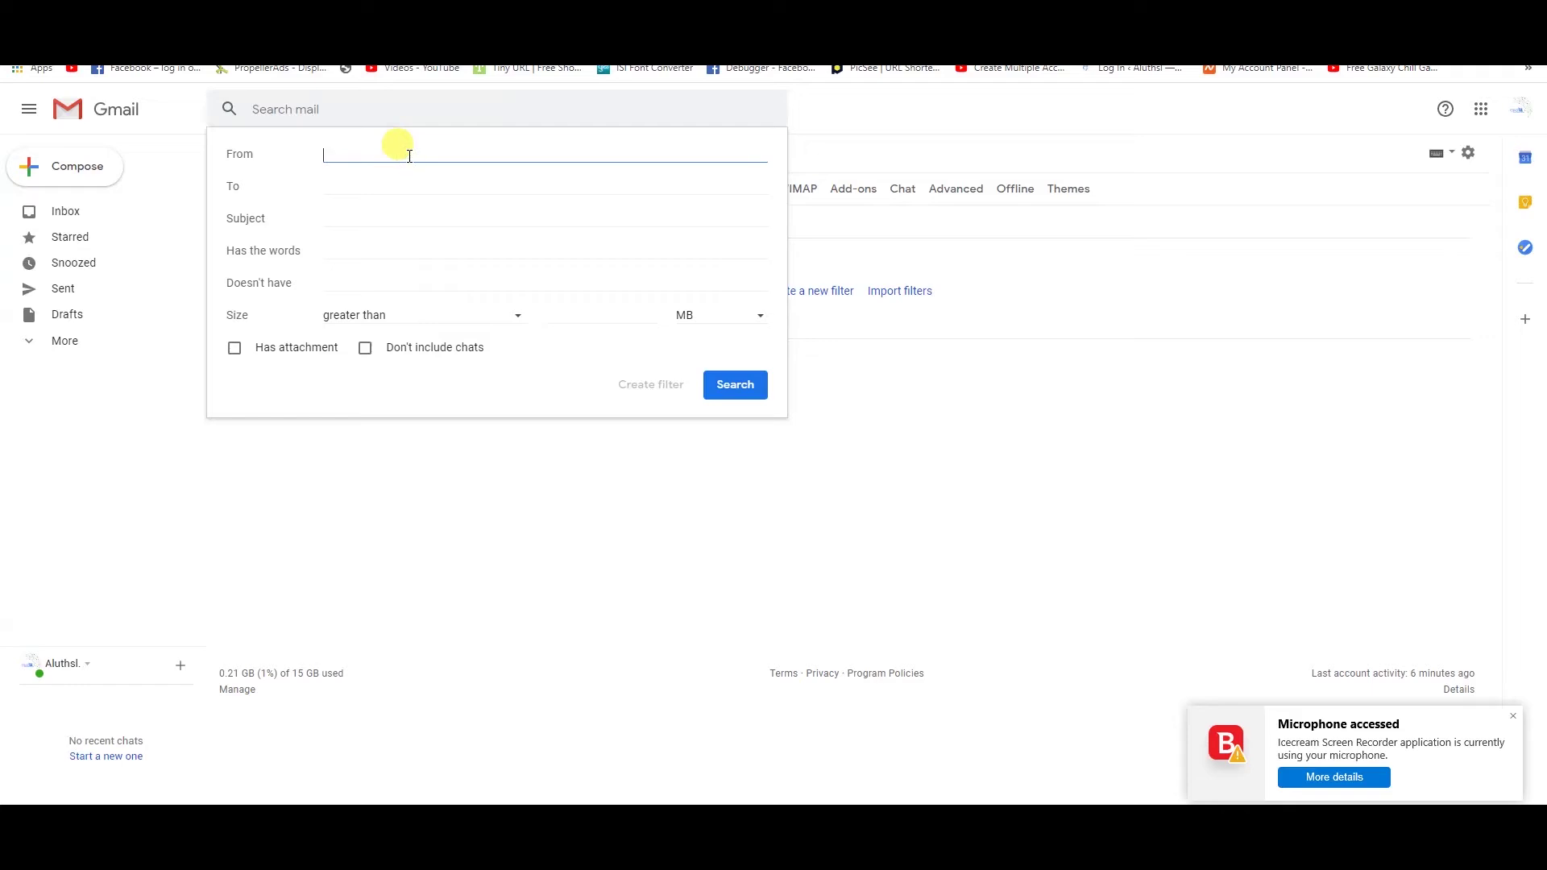
Set the filter's From criterion to the suggested Gmail sender address and continue to the filter's actions.
text(dilan)
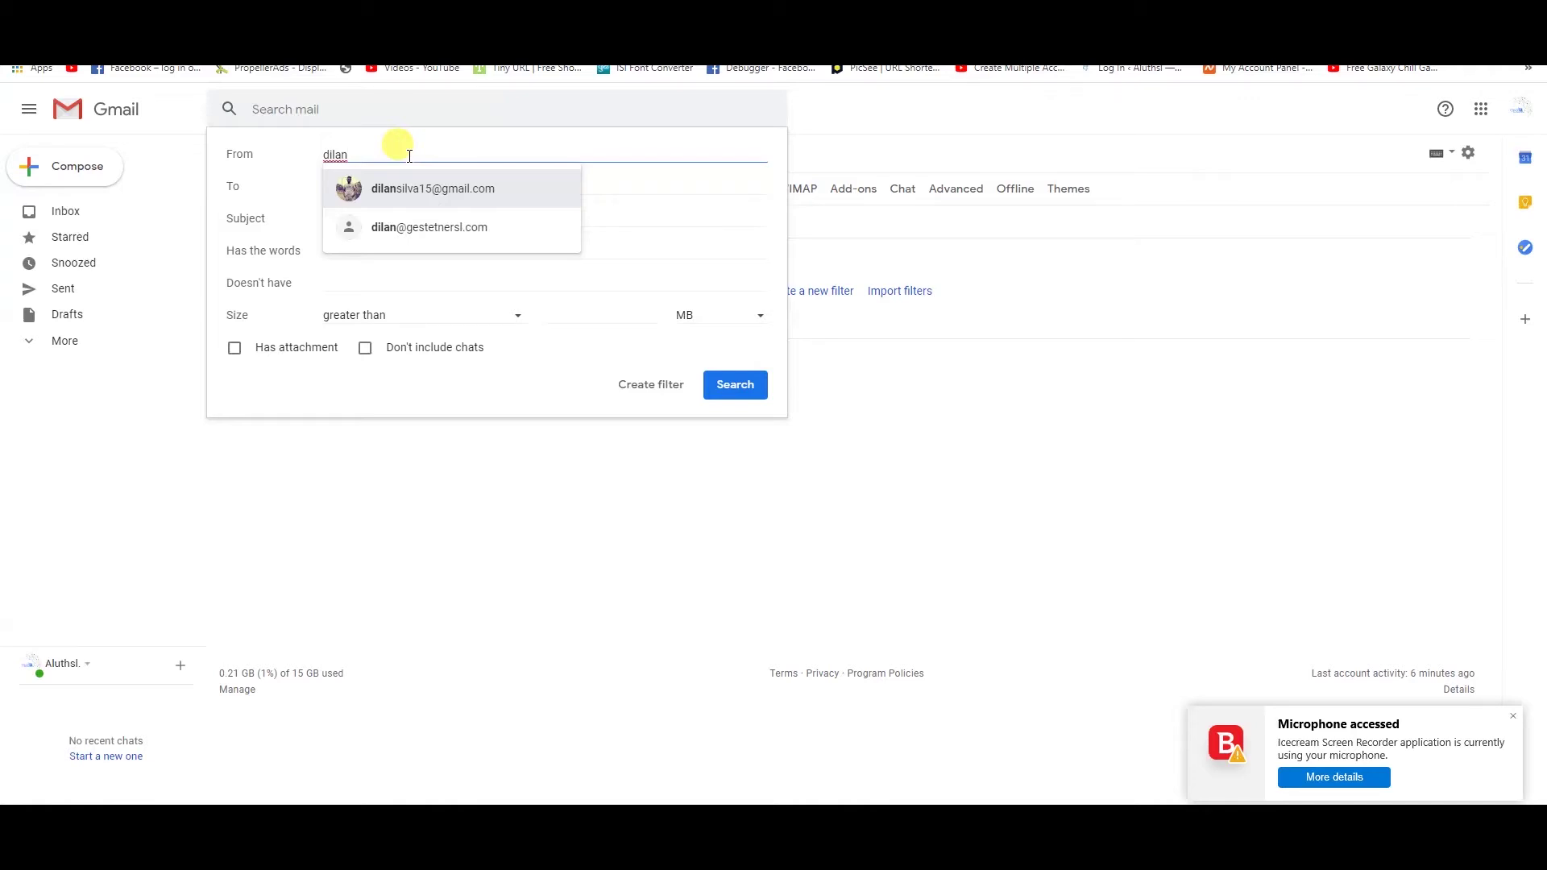
click(427, 187)
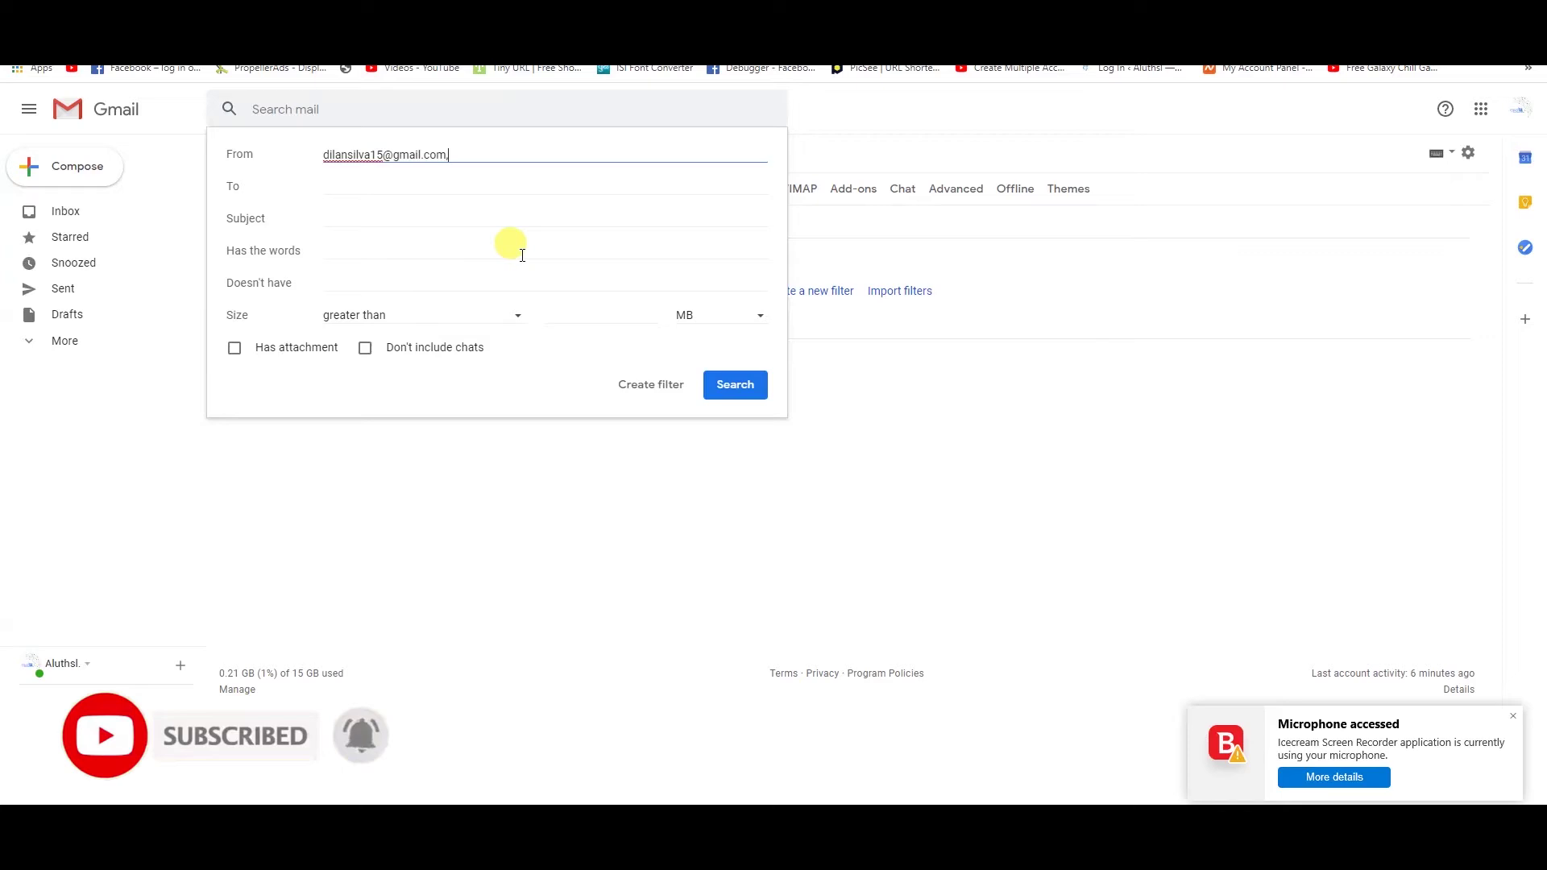
click(472, 155)
key(BackSpace)
text(,)
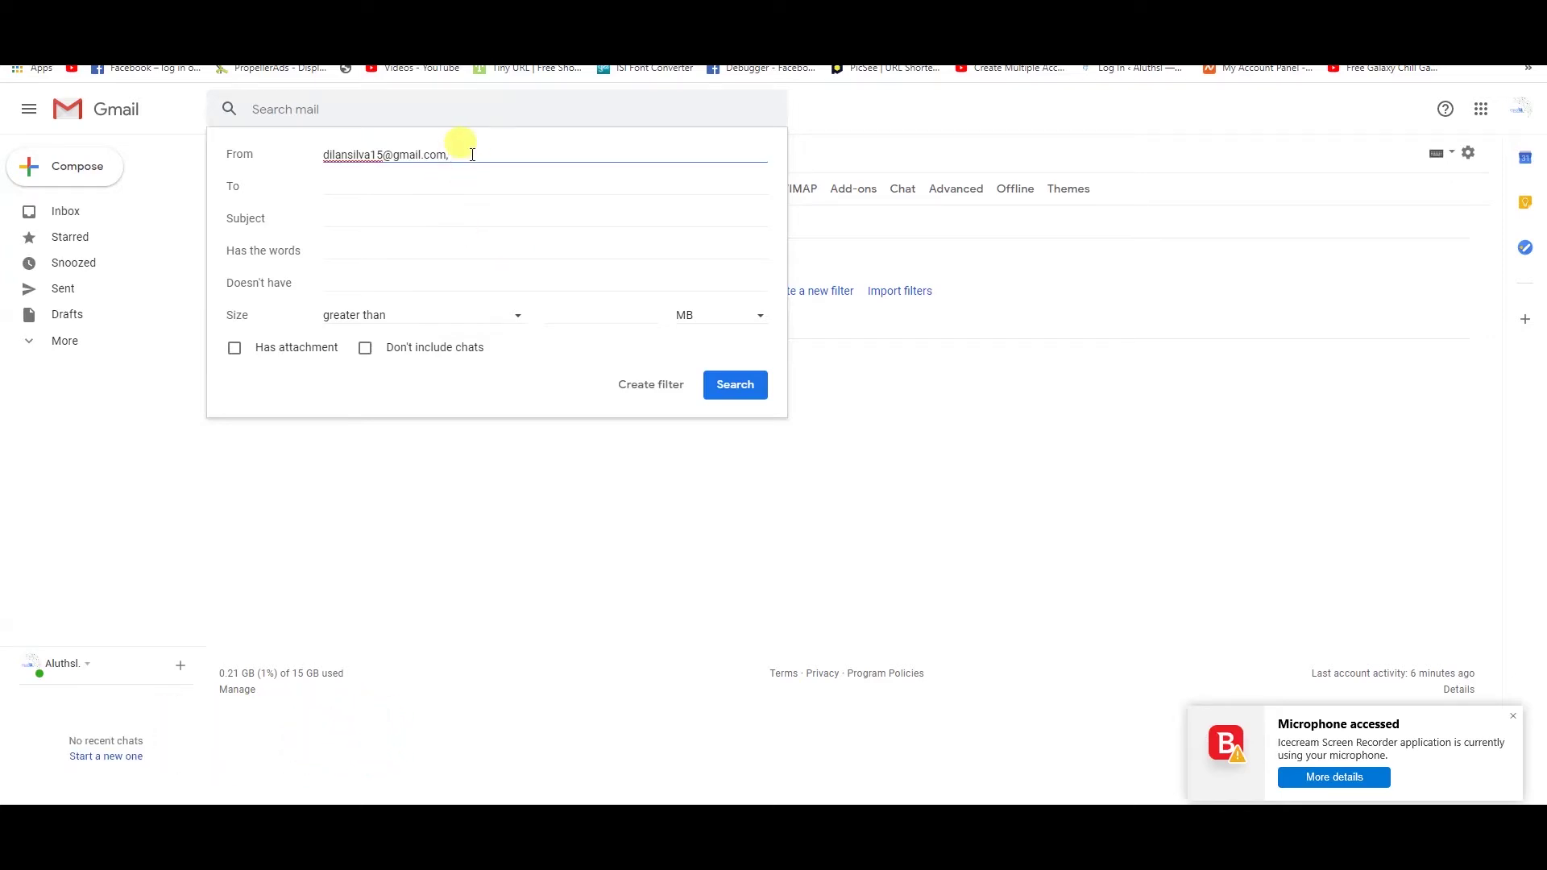
text(,)
click(652, 392)
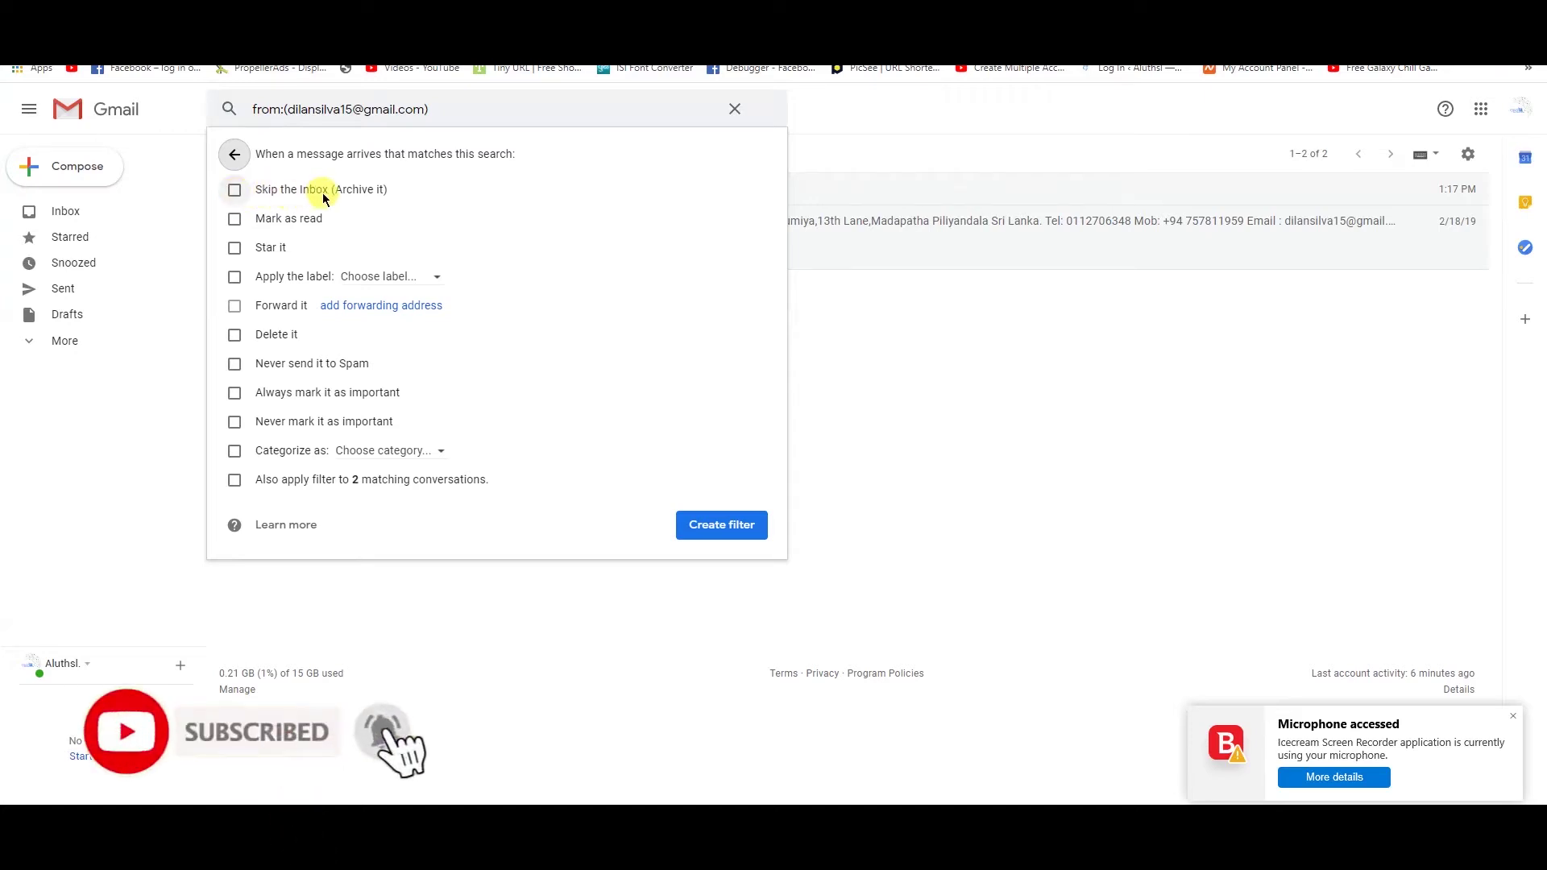
Set the filter to skip the inbox and archive matching messages.
mouse_move(323, 198)
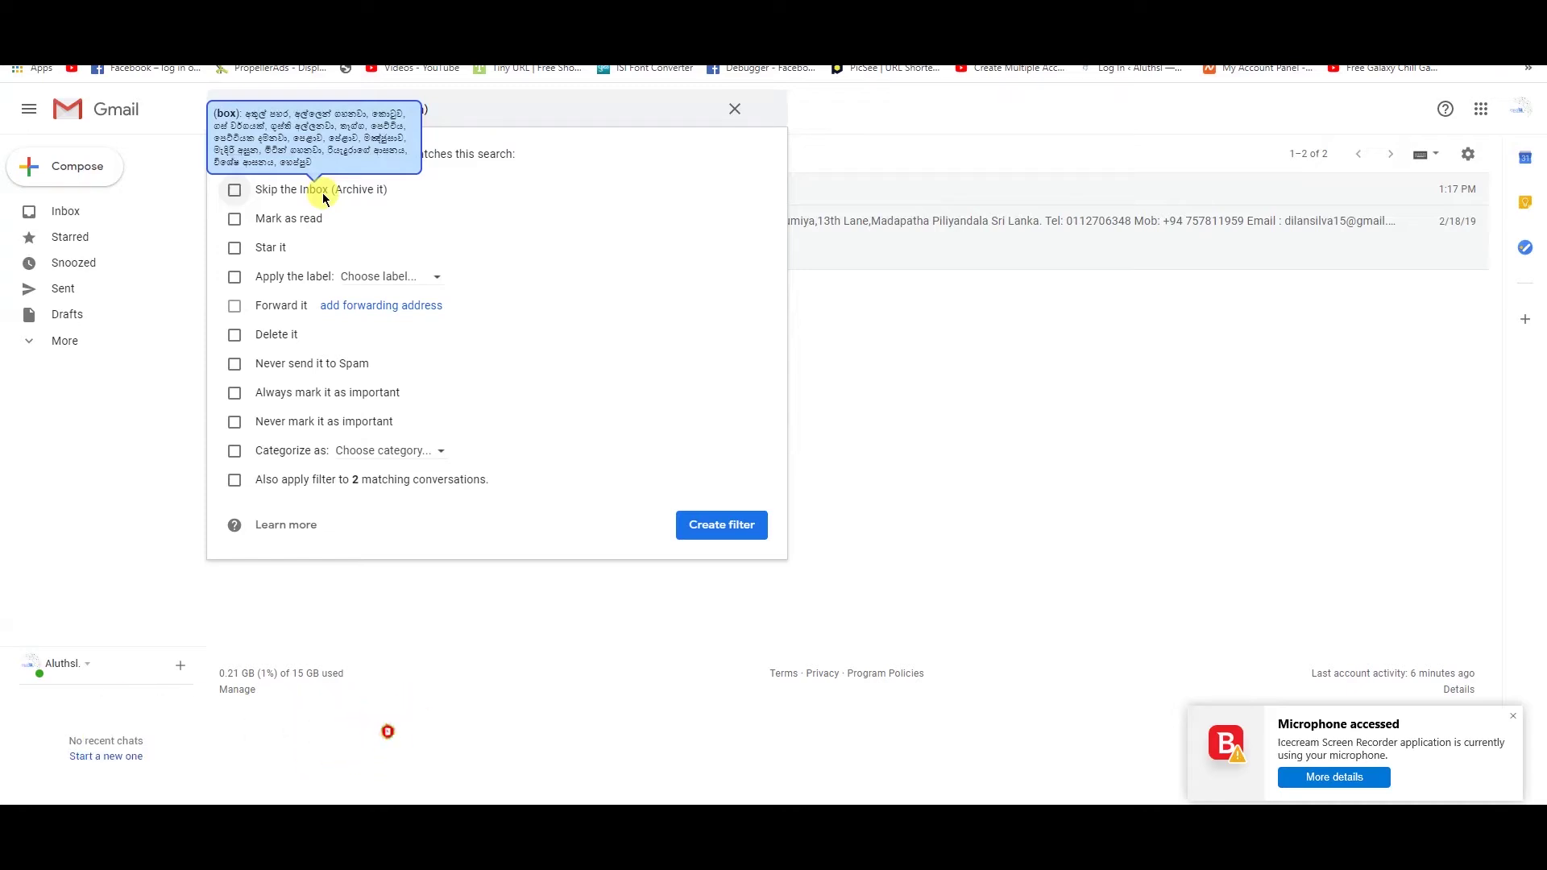
click(235, 194)
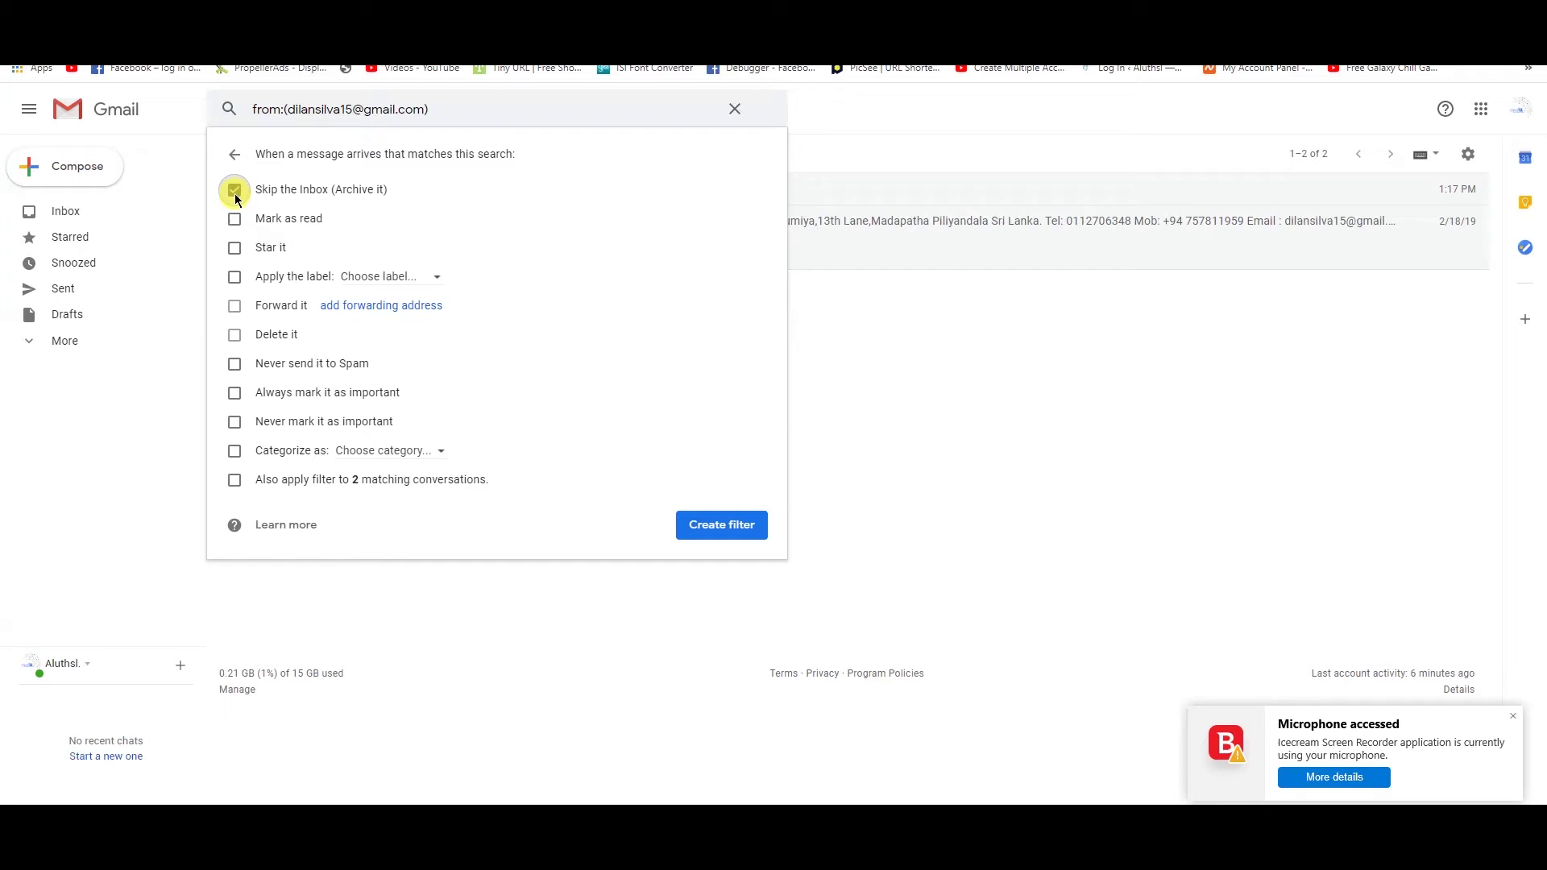
mouse_move(265, 199)
Make the filter apply a new label named "test" and create the filter.
click(235, 279)
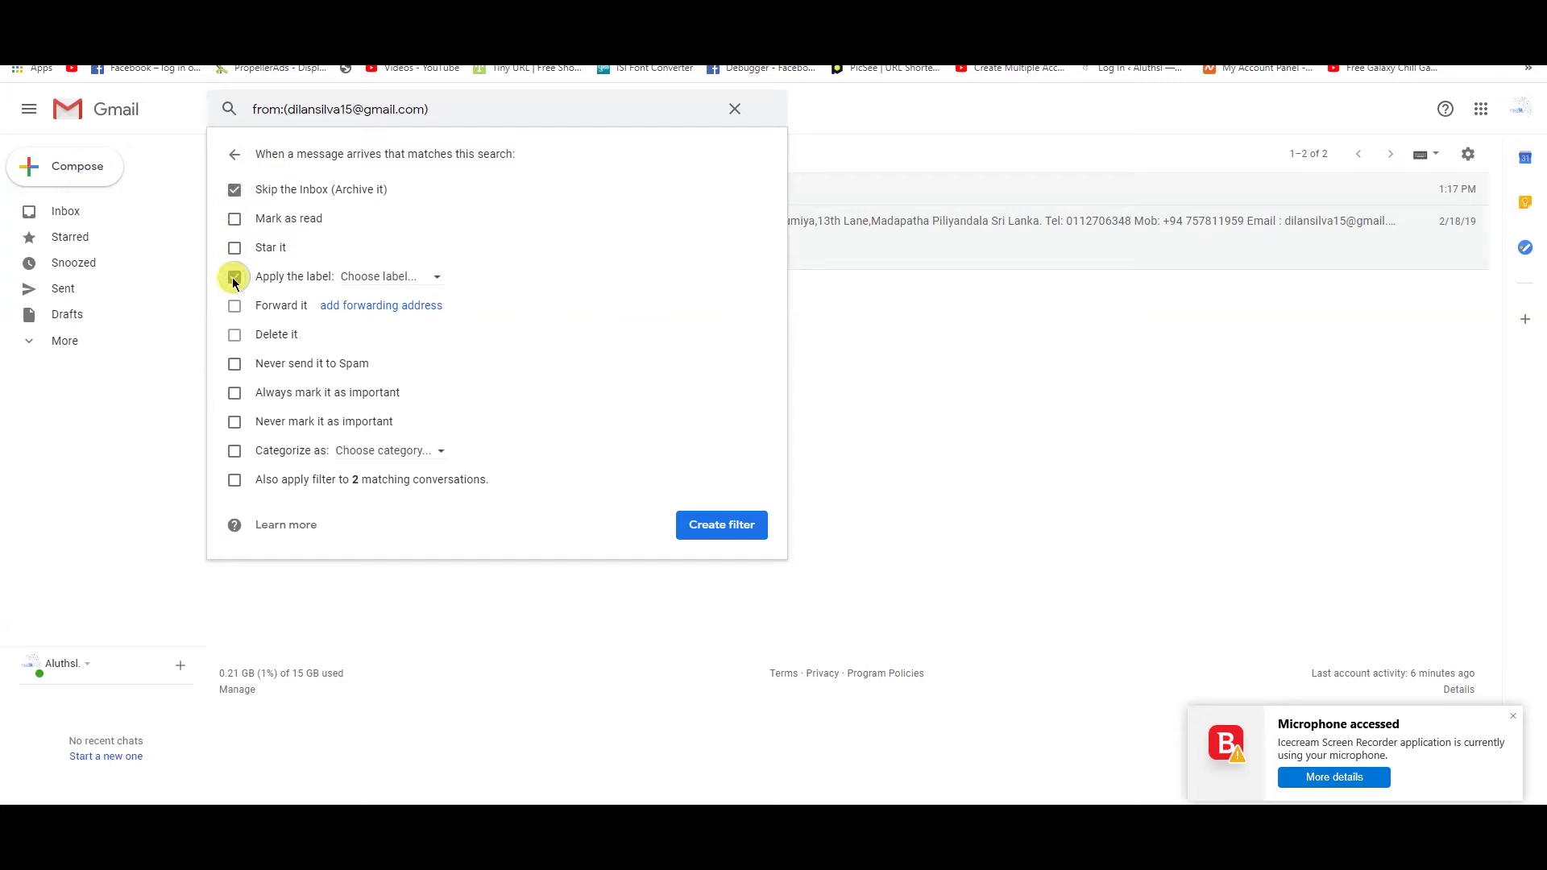
click(386, 277)
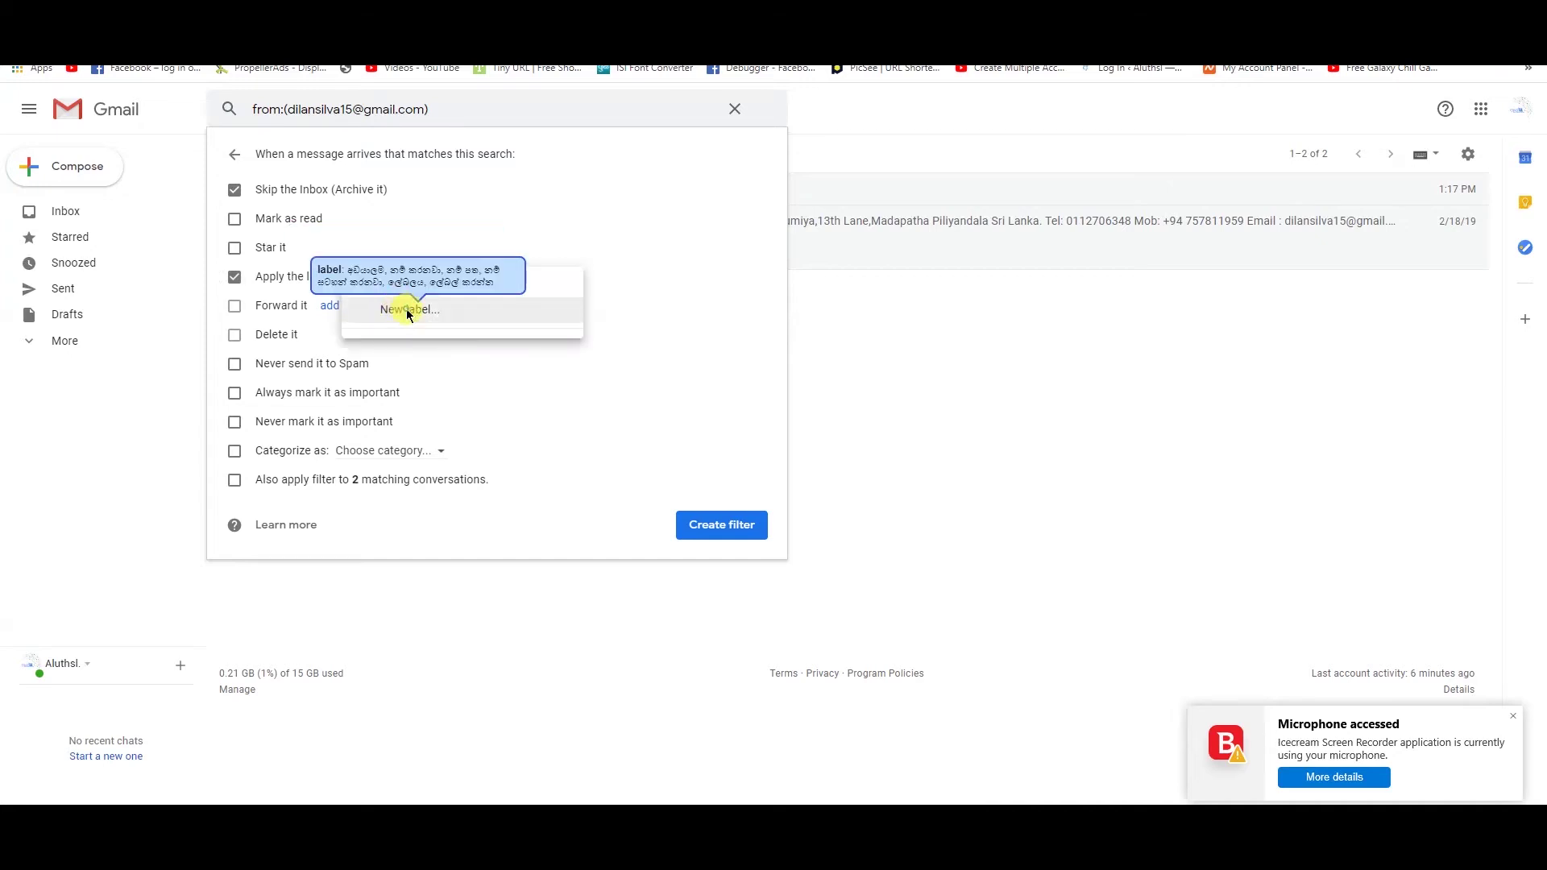
click(405, 309)
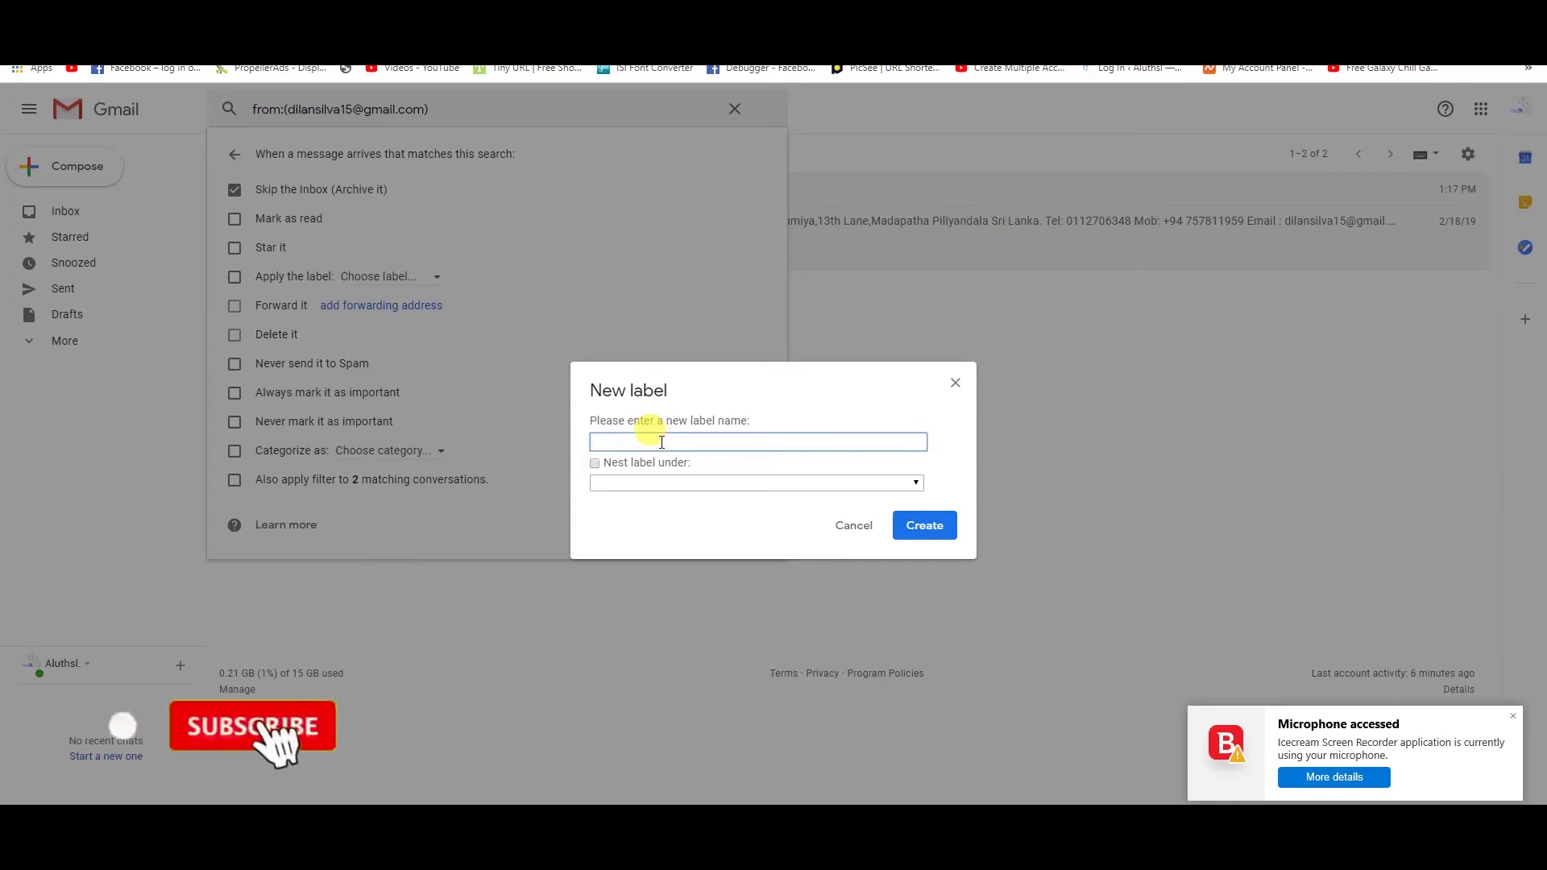
text(test)
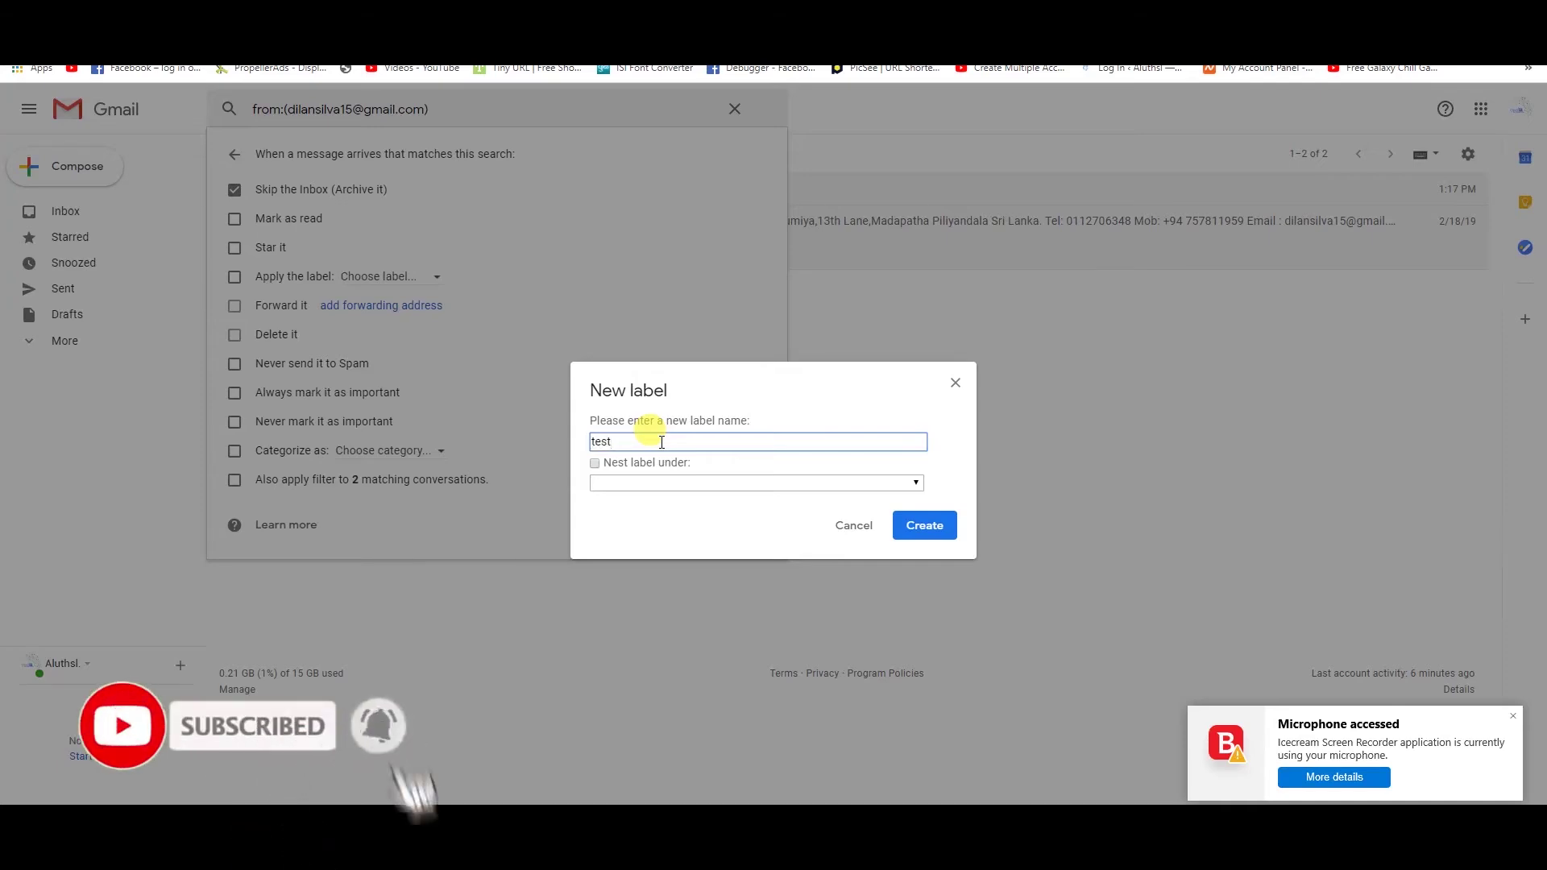
click(921, 528)
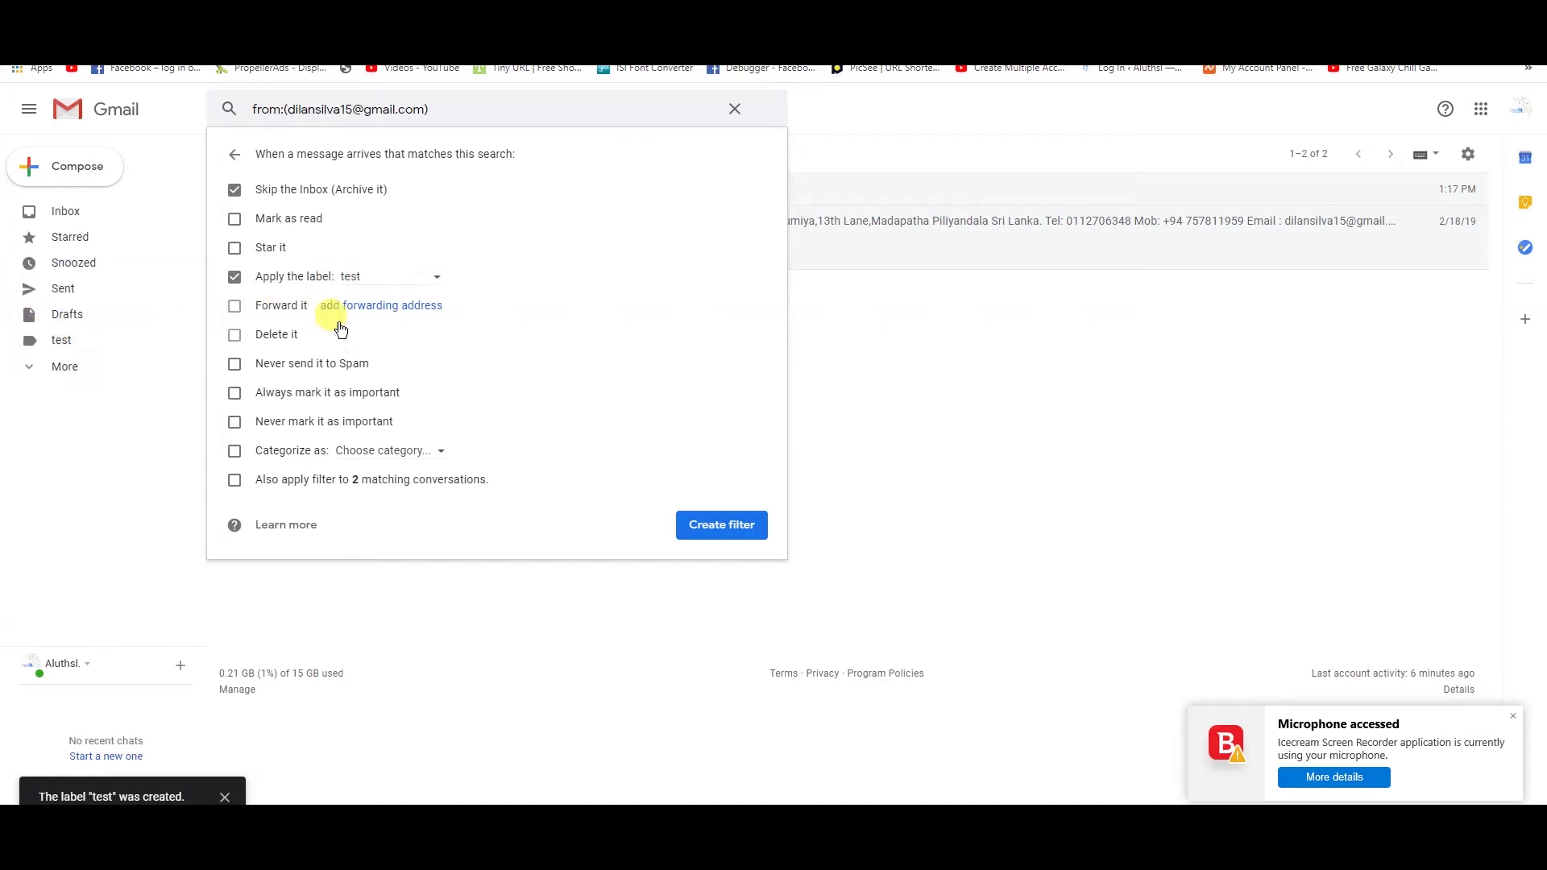
click(722, 524)
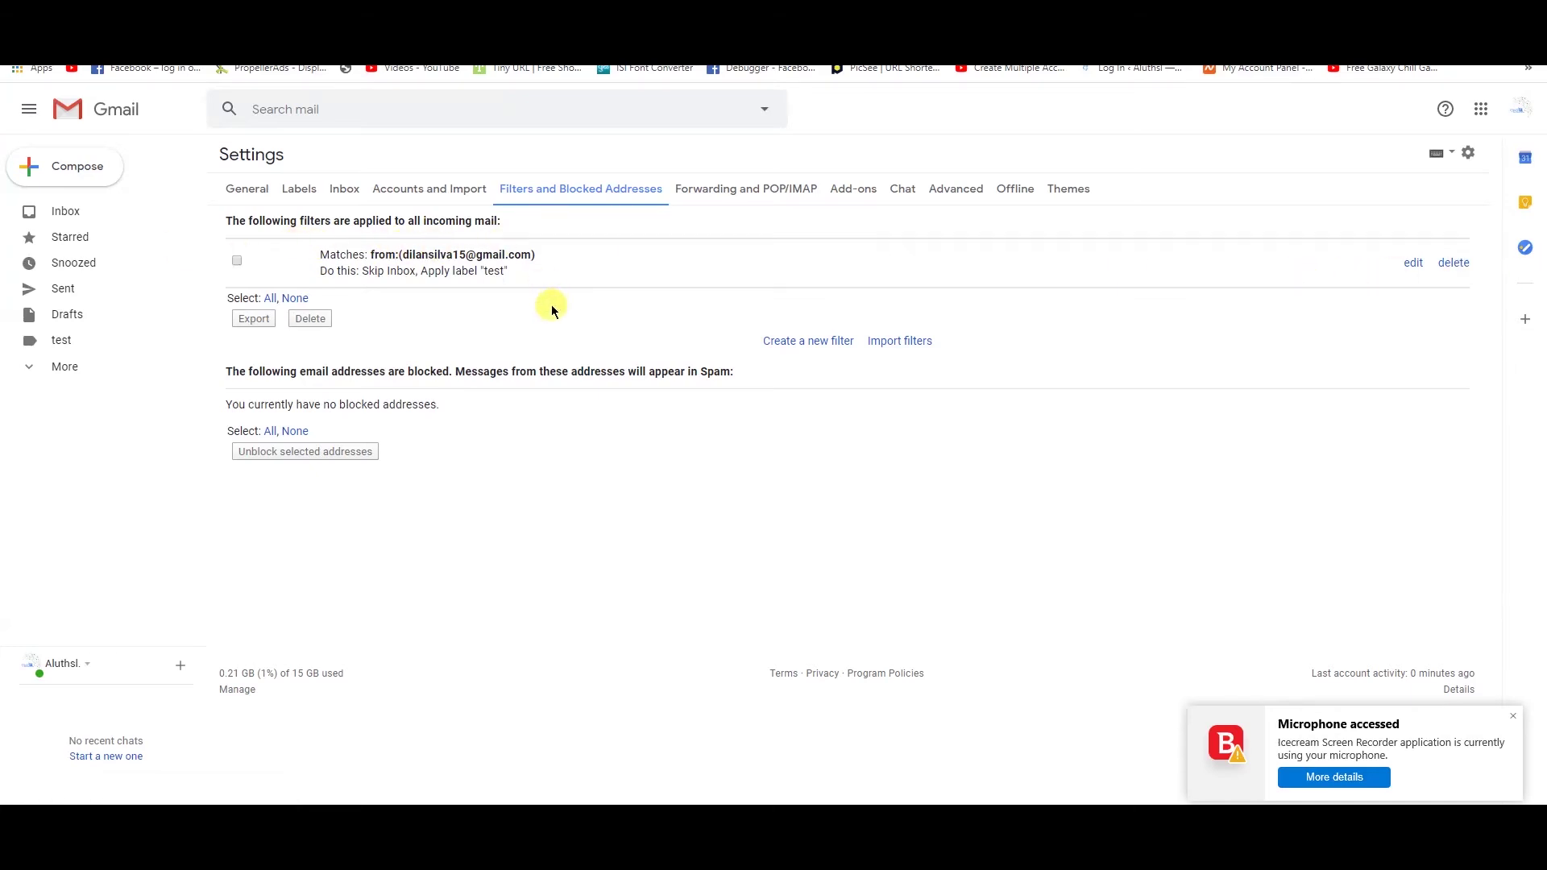
From the other open Gmail account, send a message with subject and body "test" to the filtered account, and return to that account's filter settings.
click(693, 13)
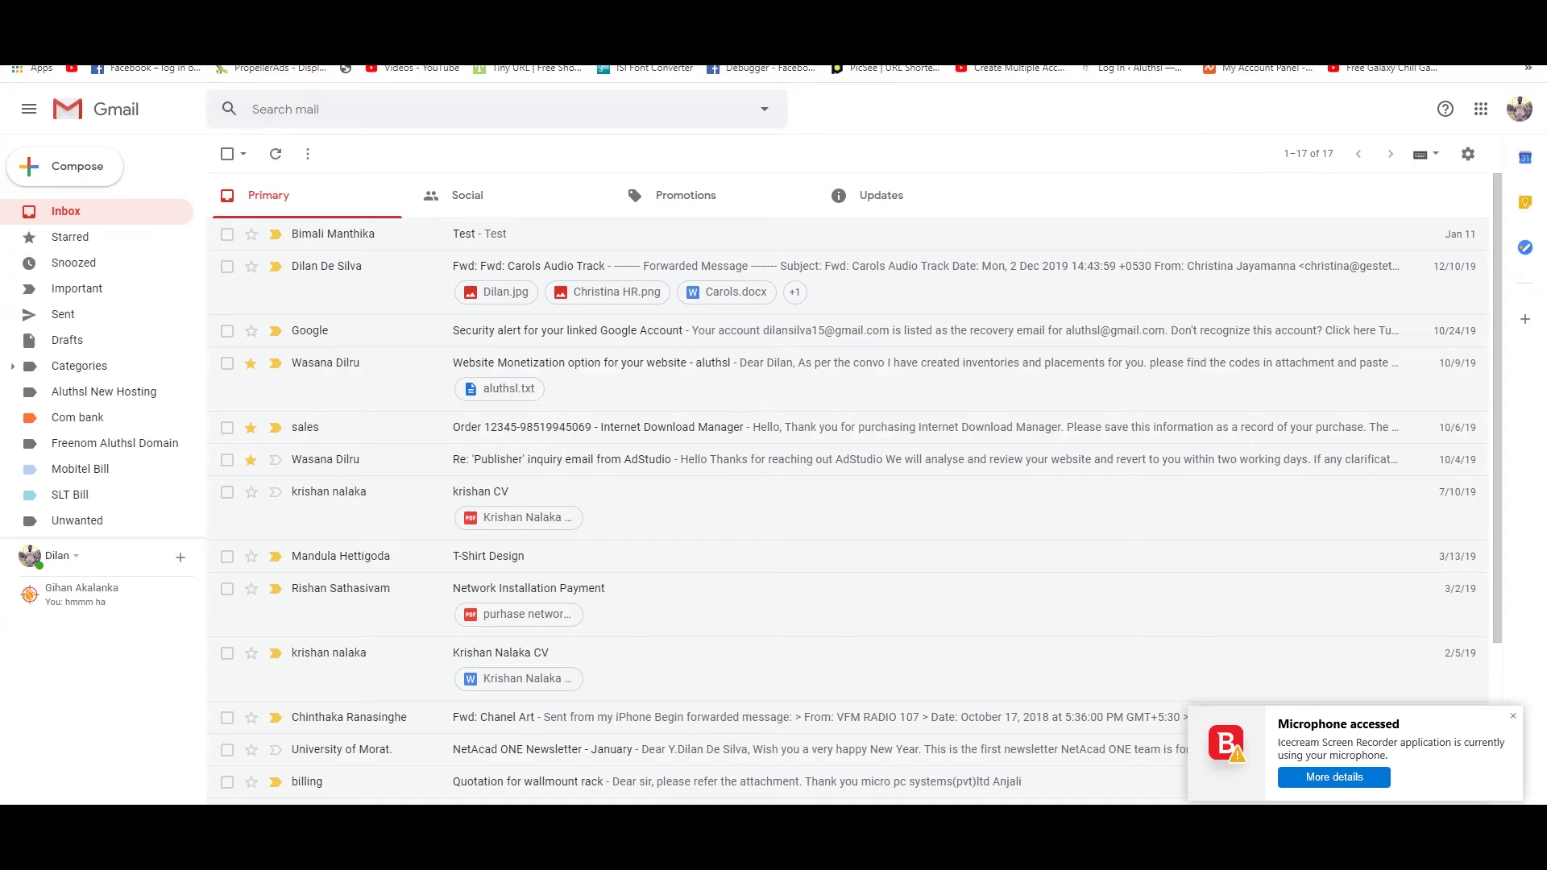
click(64, 166)
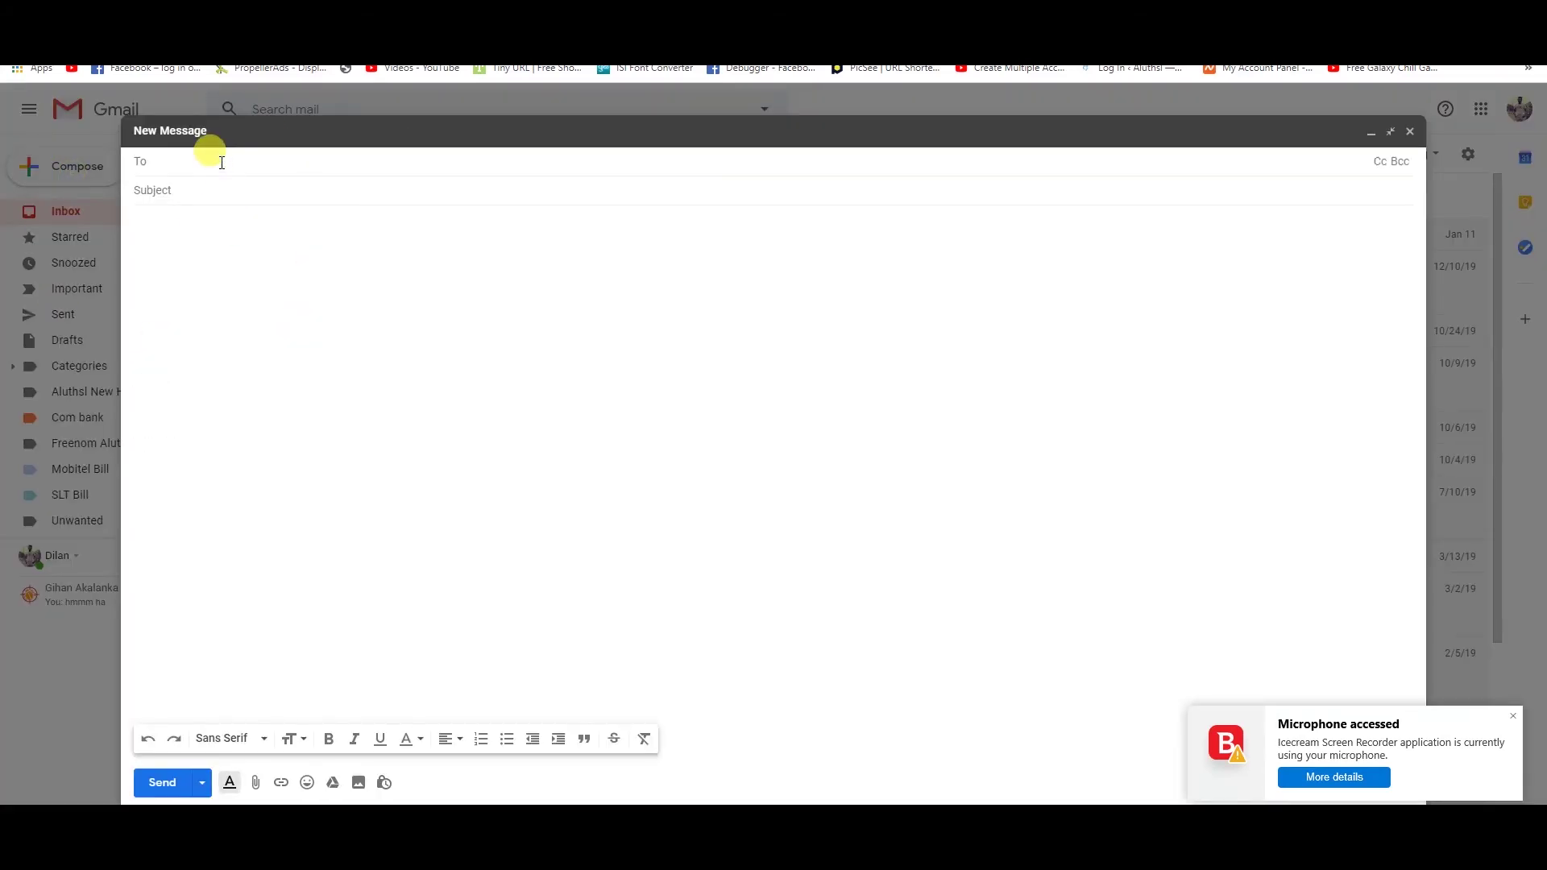
text(a)
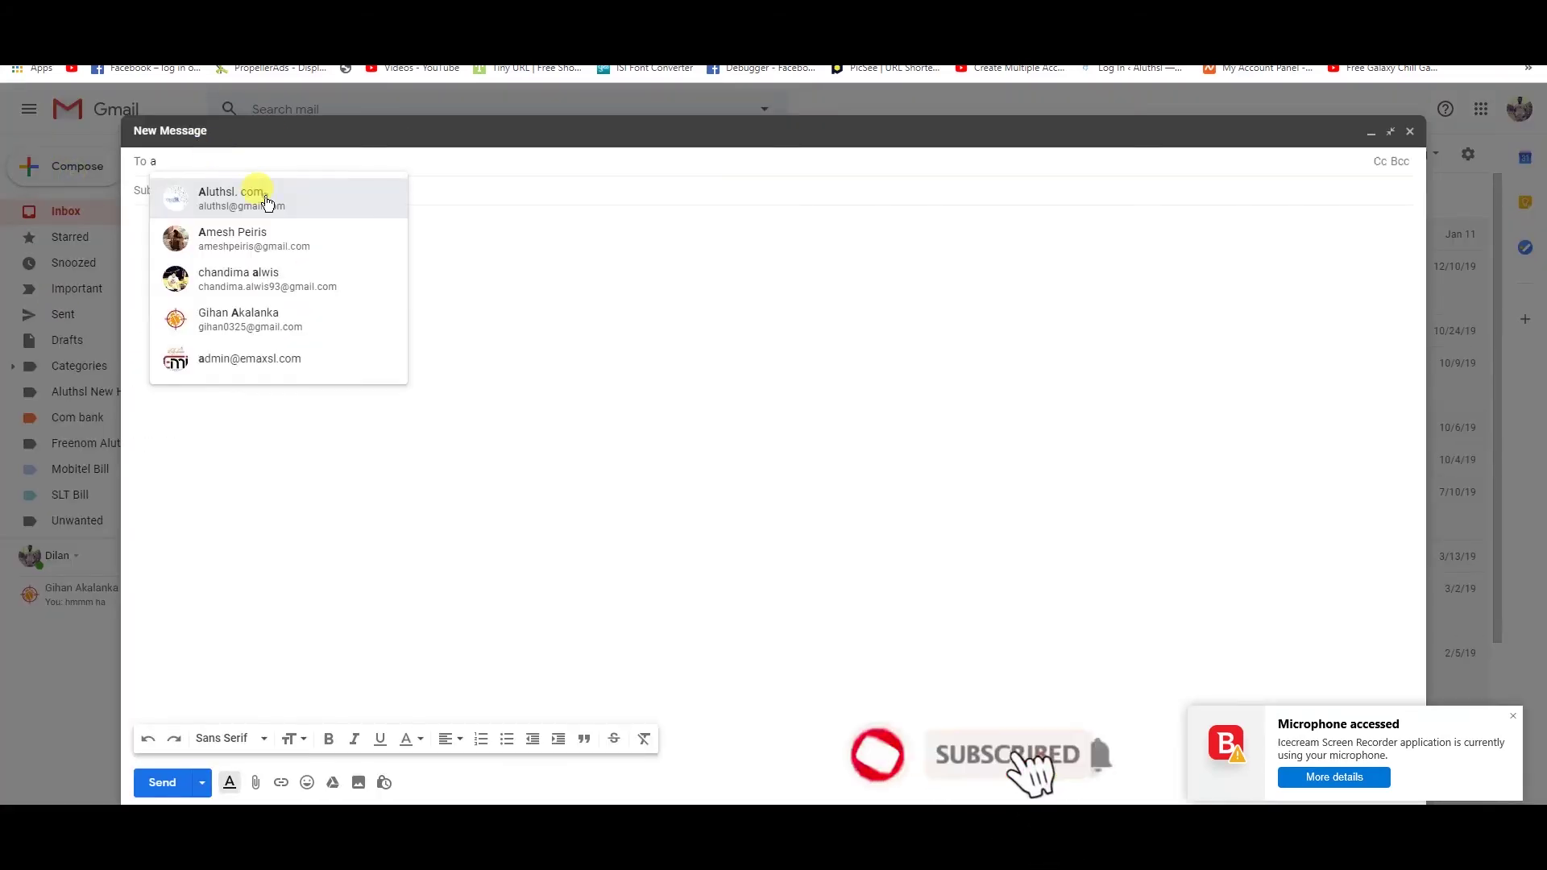
click(268, 202)
click(218, 188)
text(test)
click(137, 230)
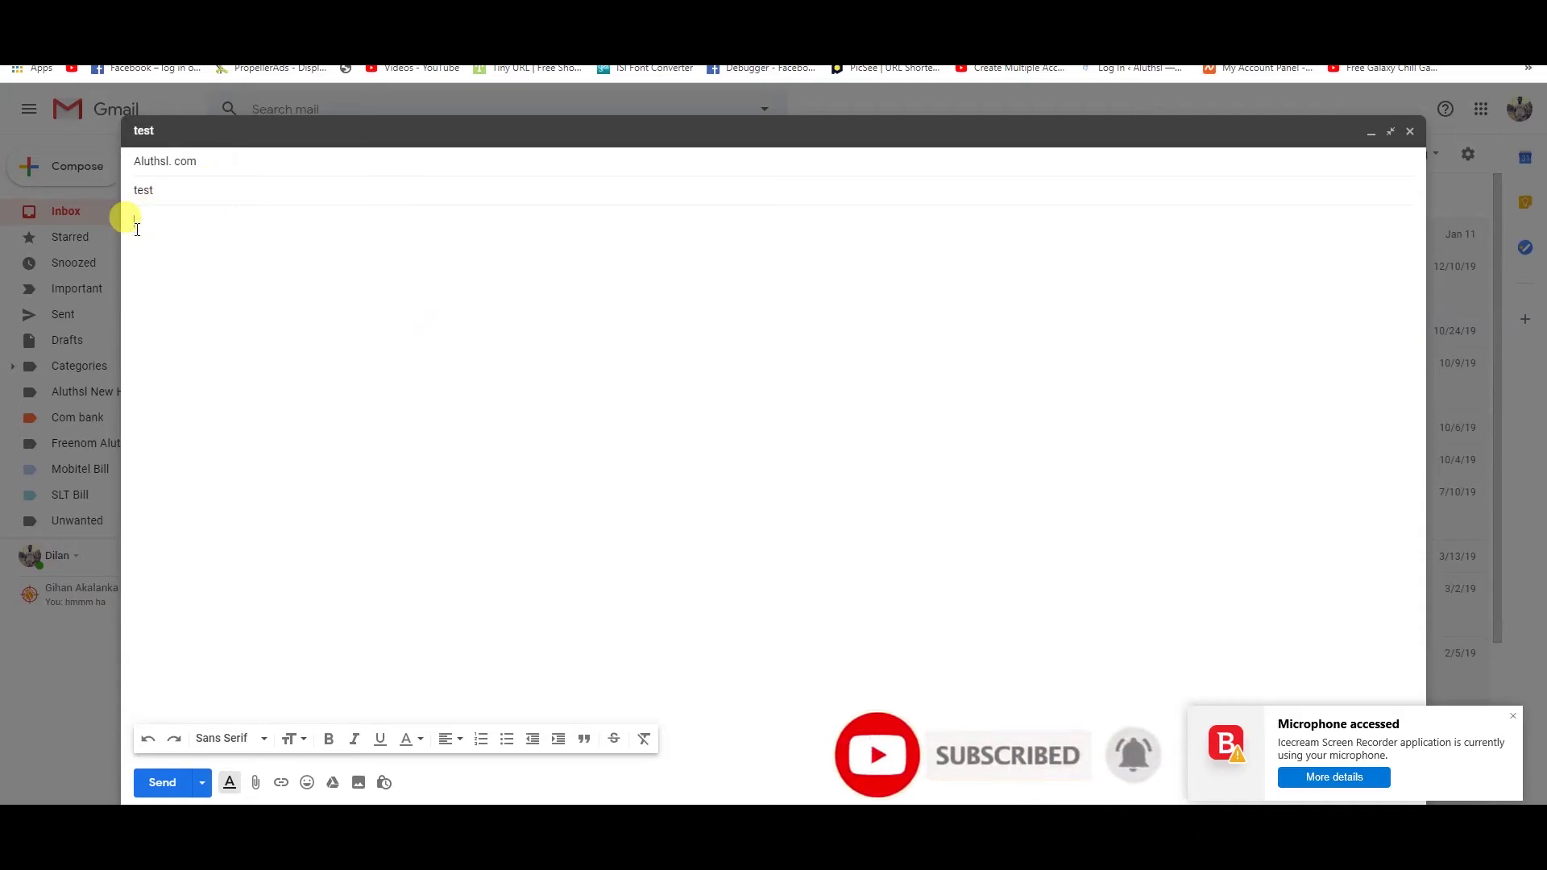
text(tes)
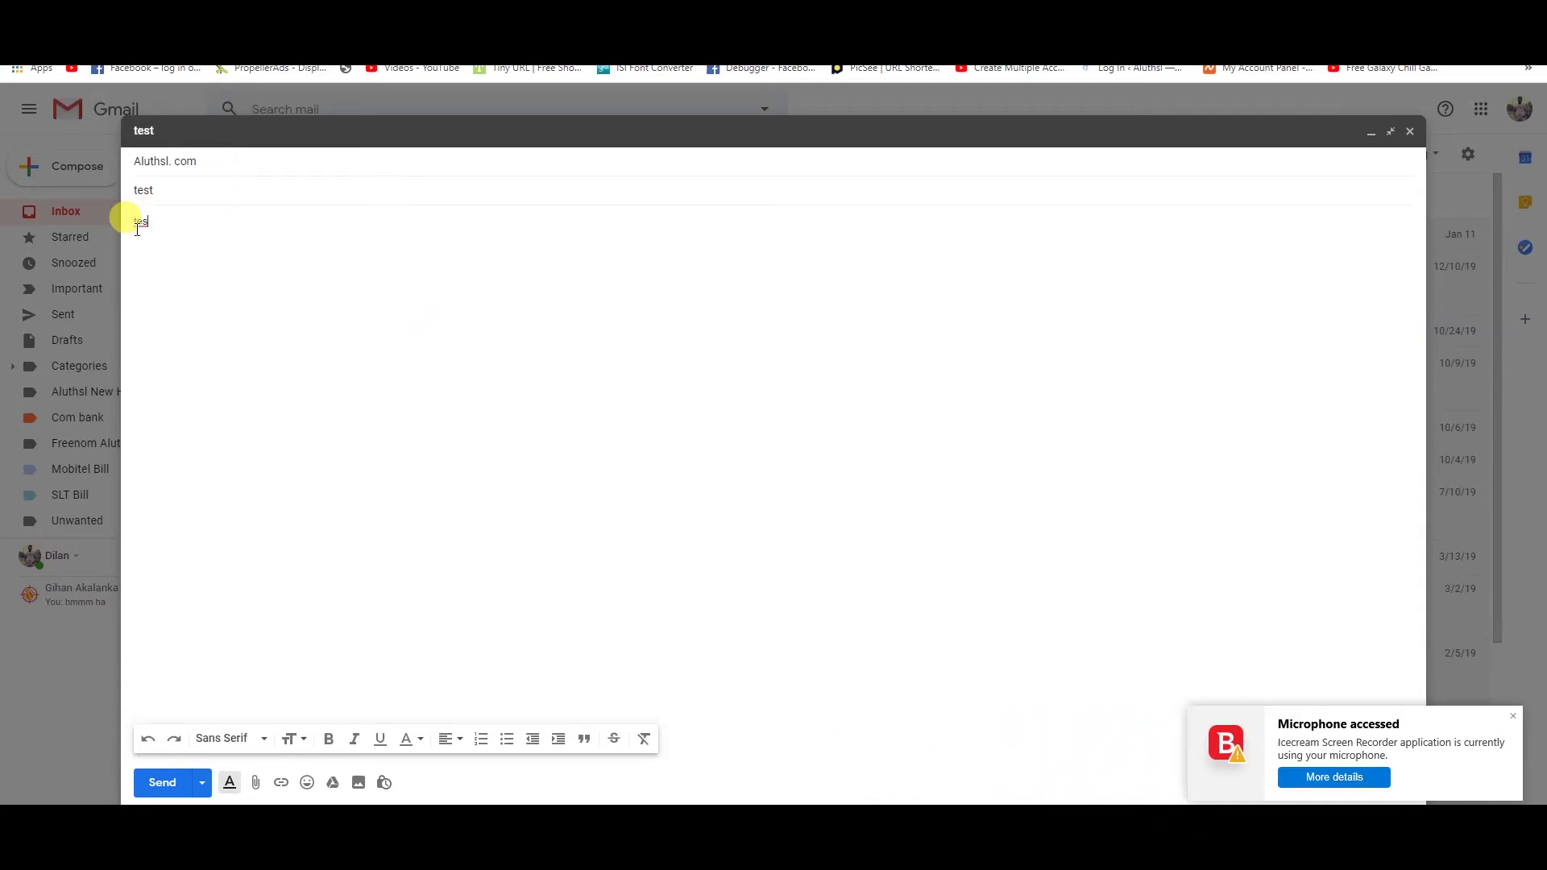
text(t)
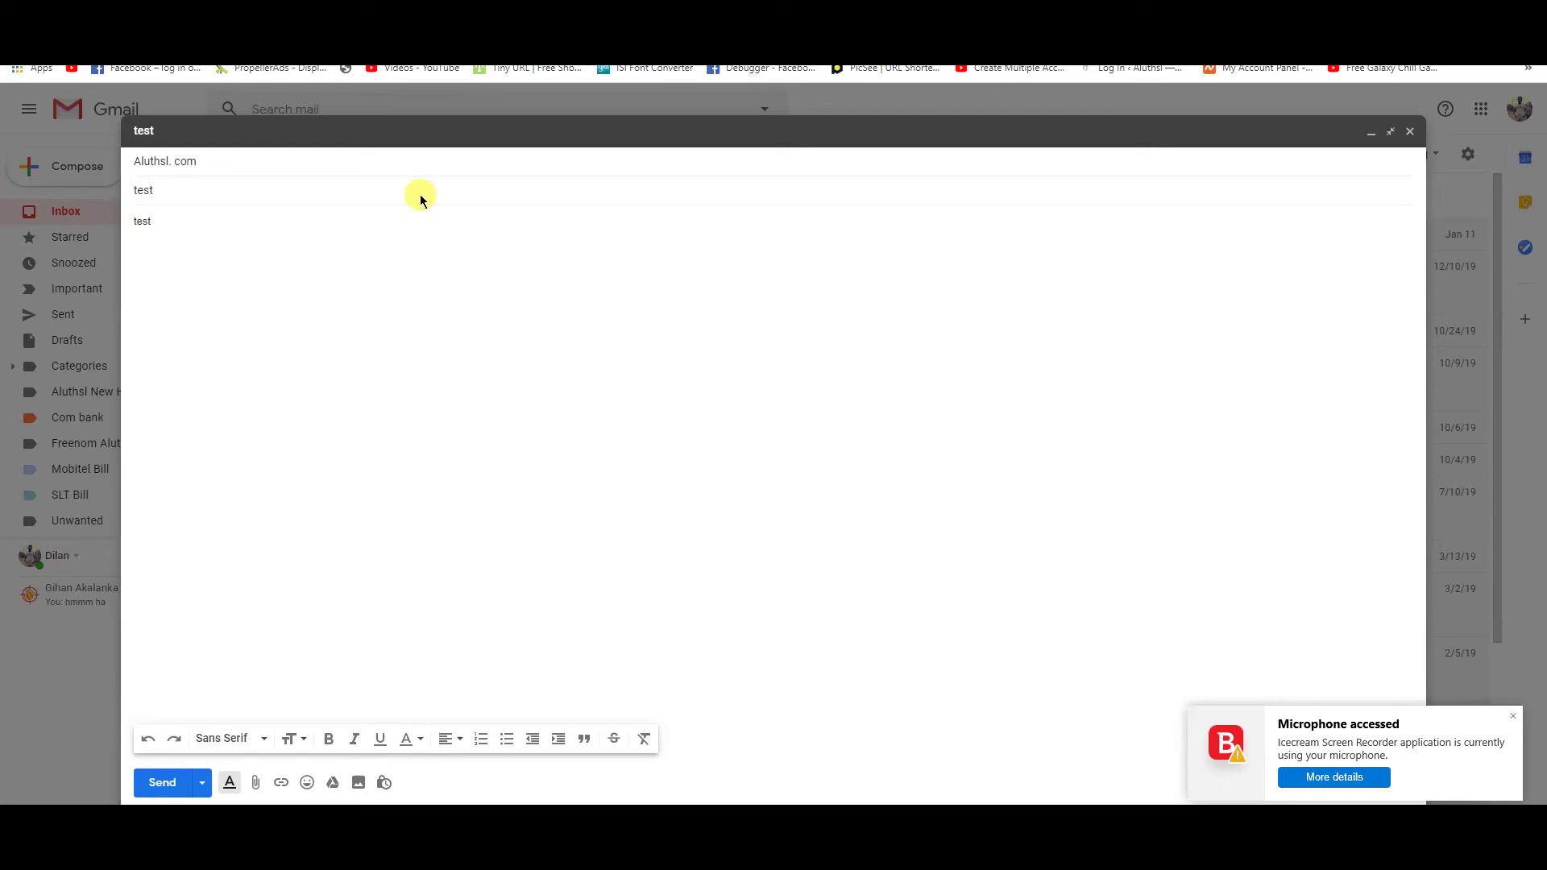
click(164, 783)
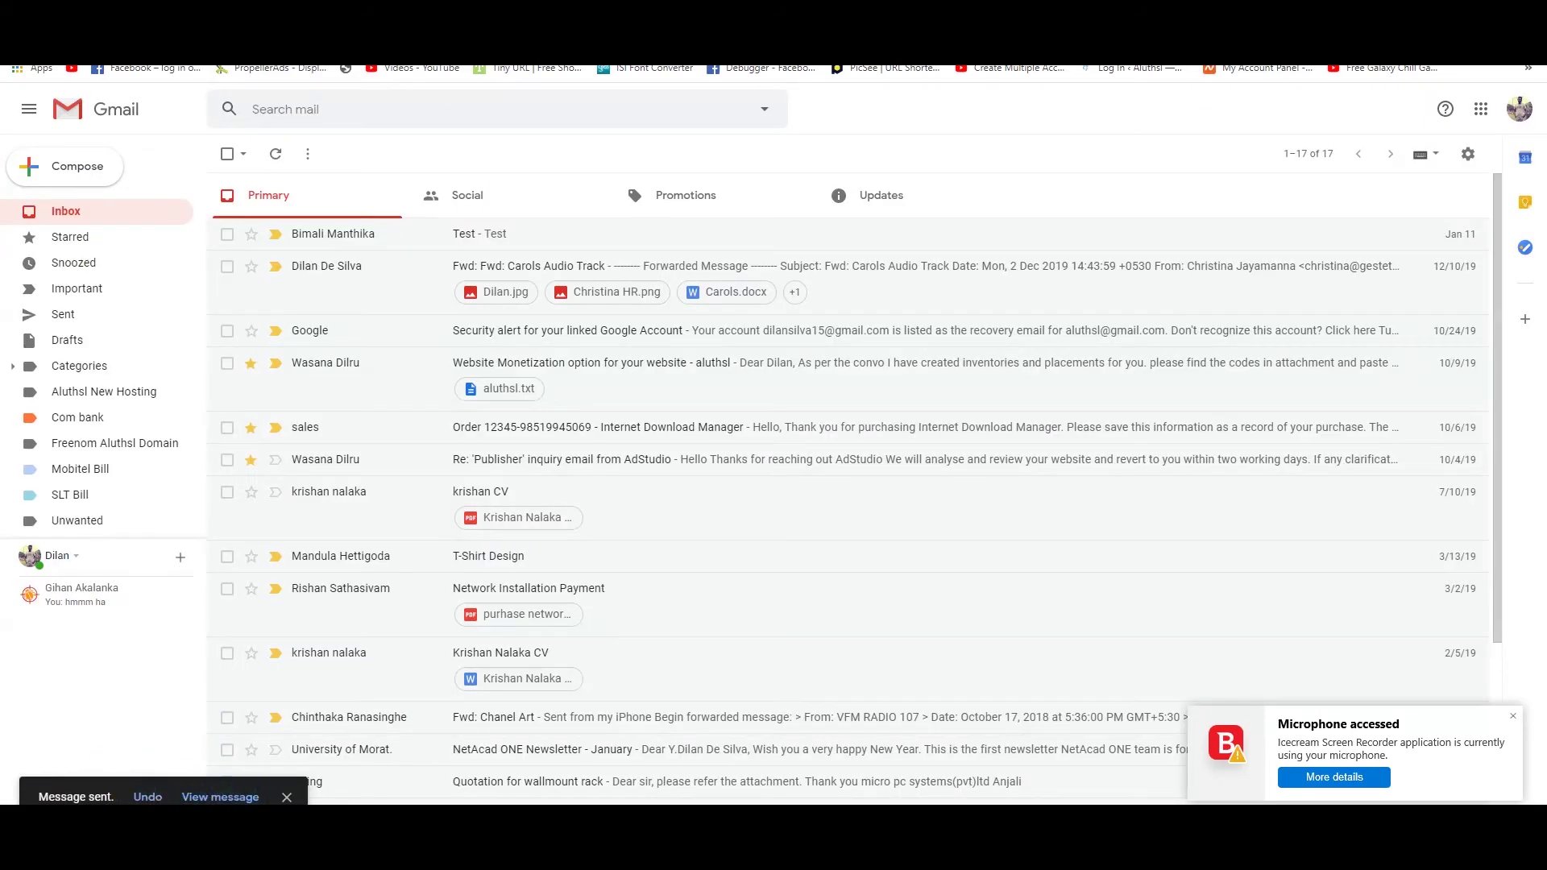
key(ctrl+Tab)
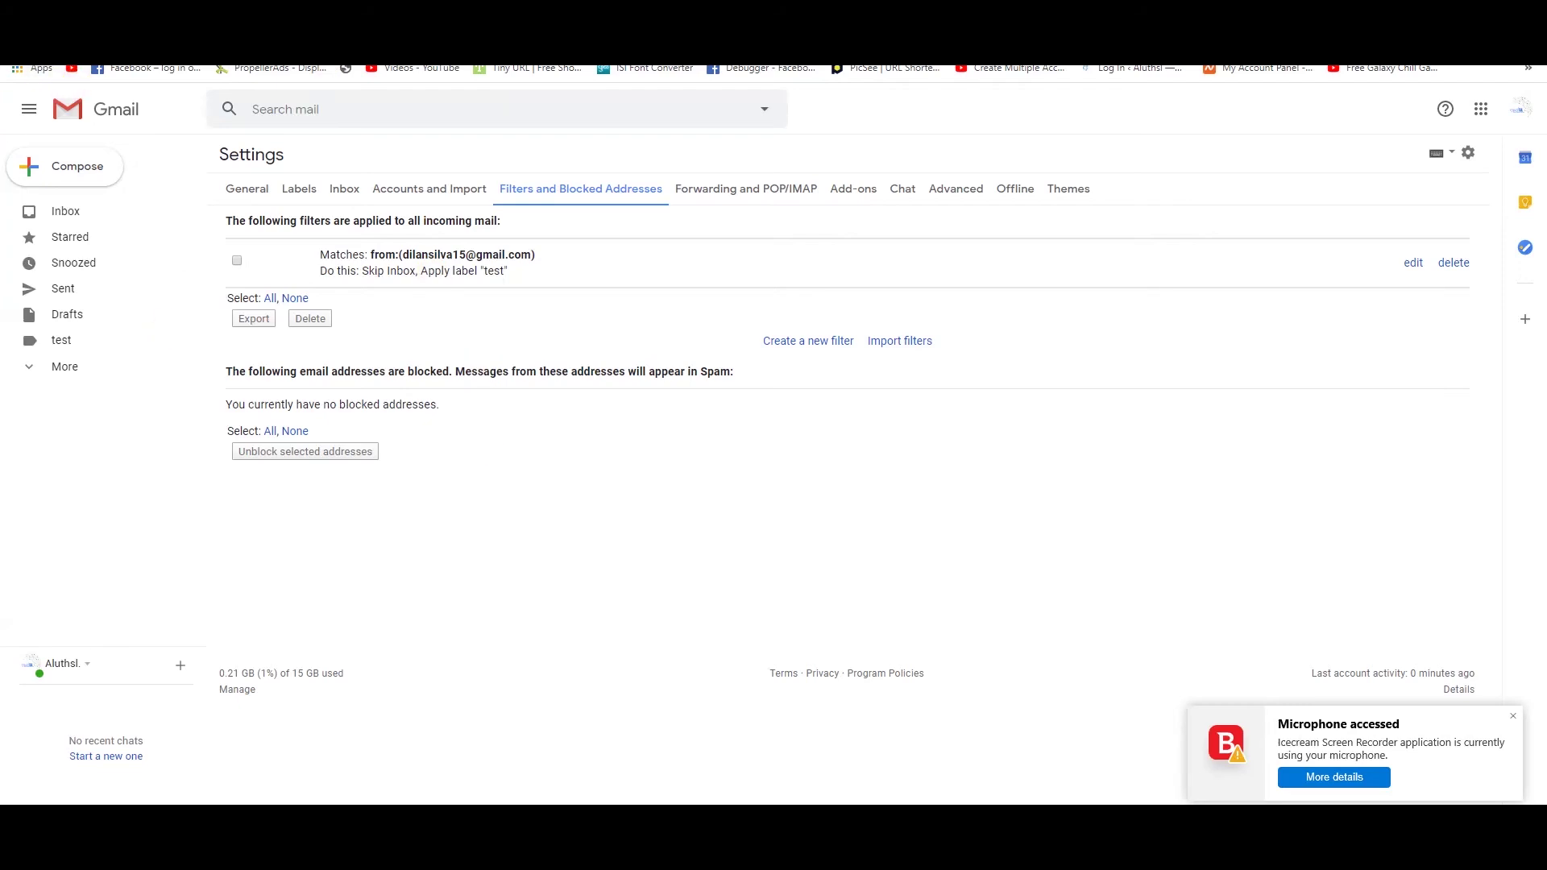
Reload the filtered account's Gmail page, dismiss the microphone notification, and check the messages under the "test" label.
click(71, 44)
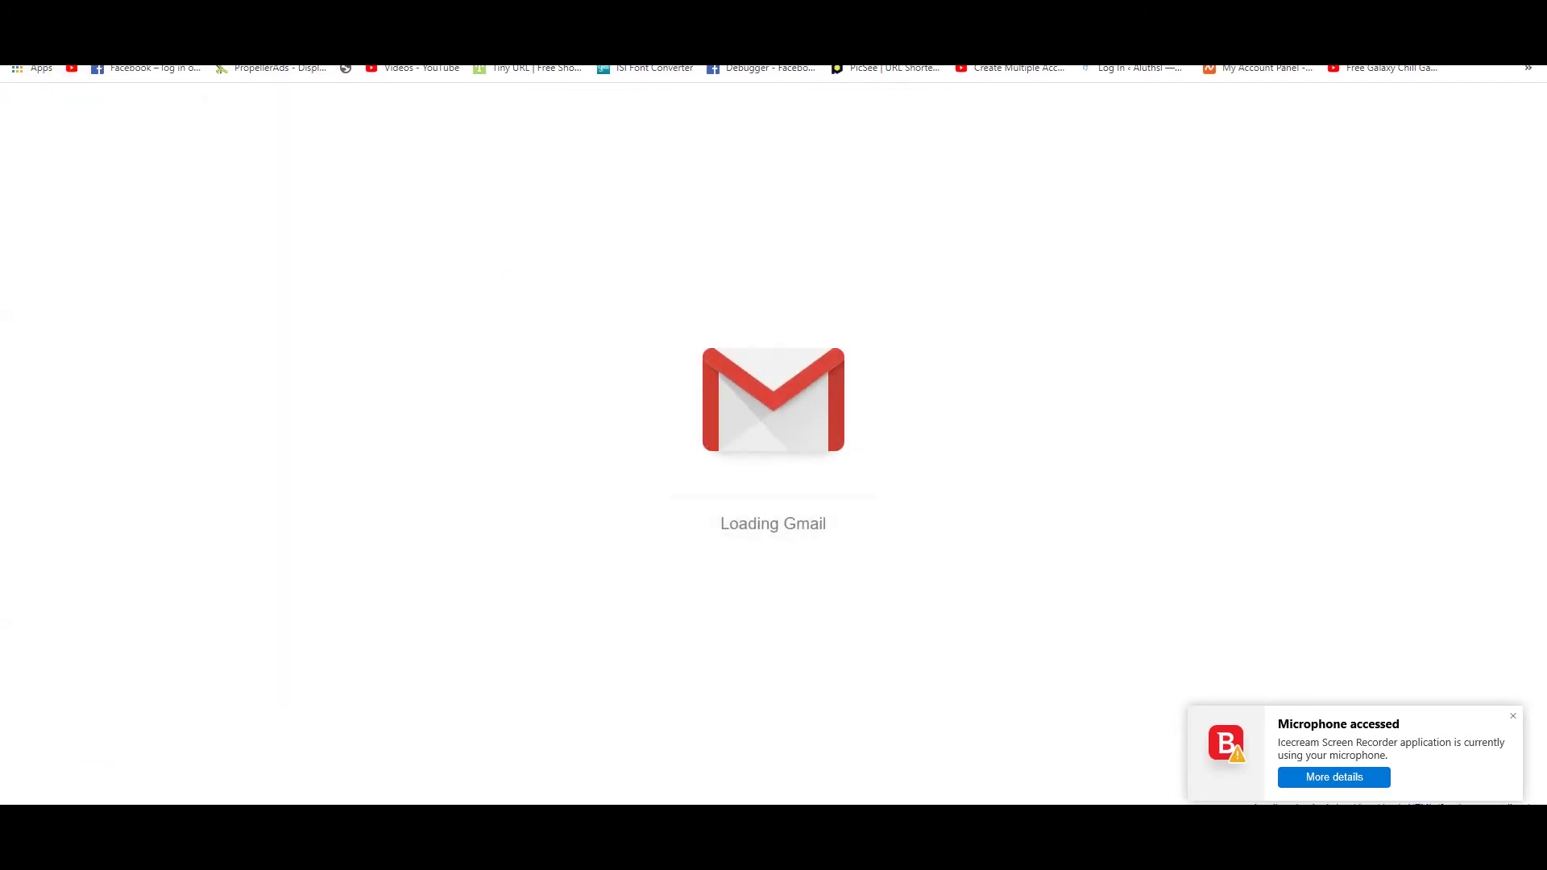
click(1512, 715)
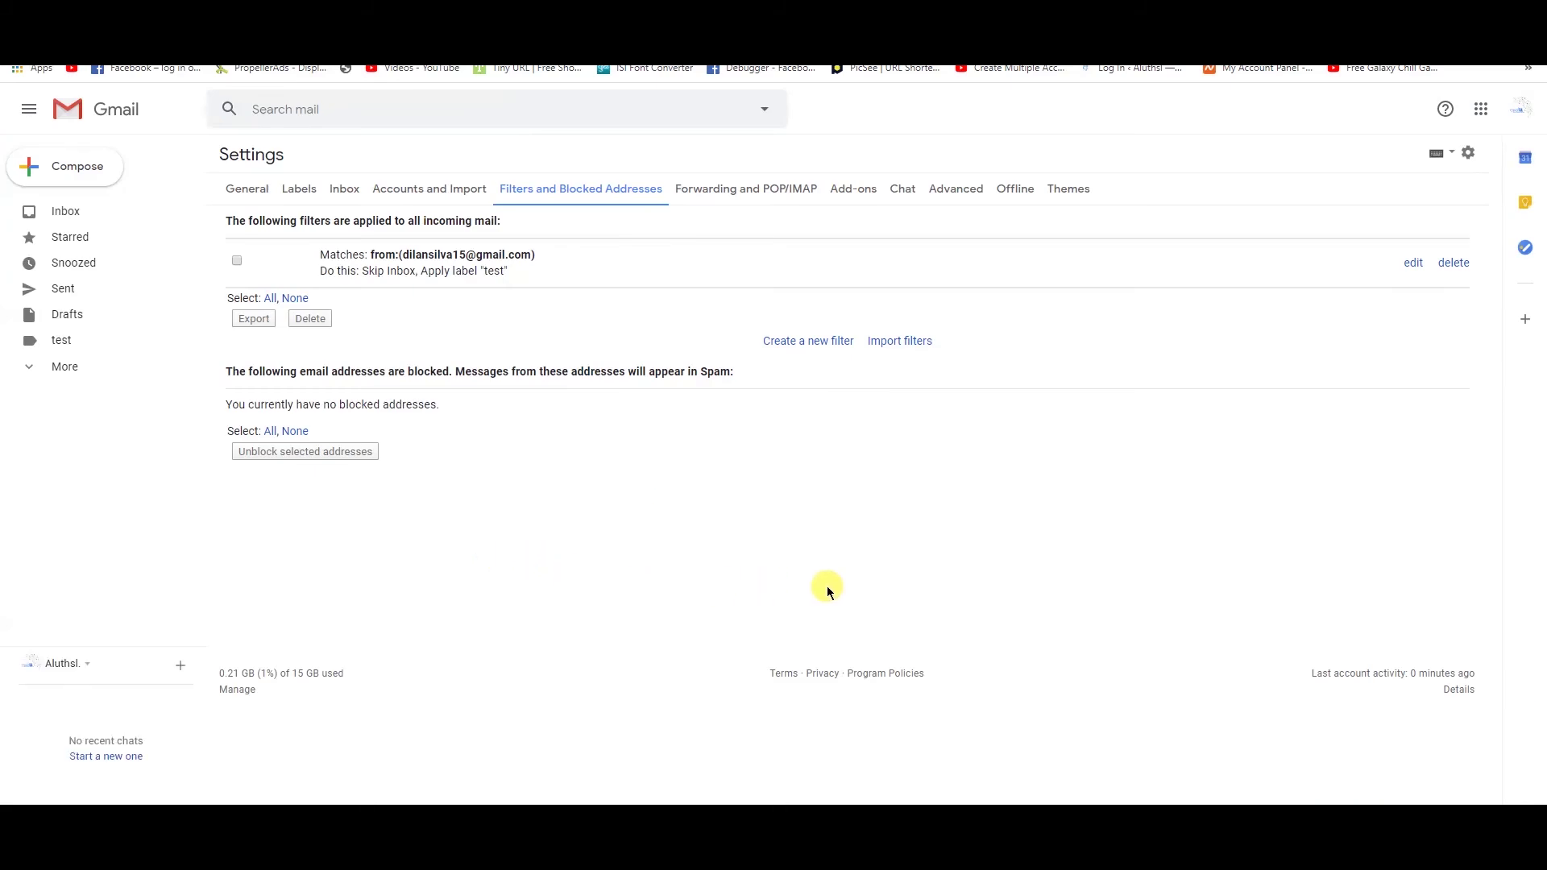
click(74, 340)
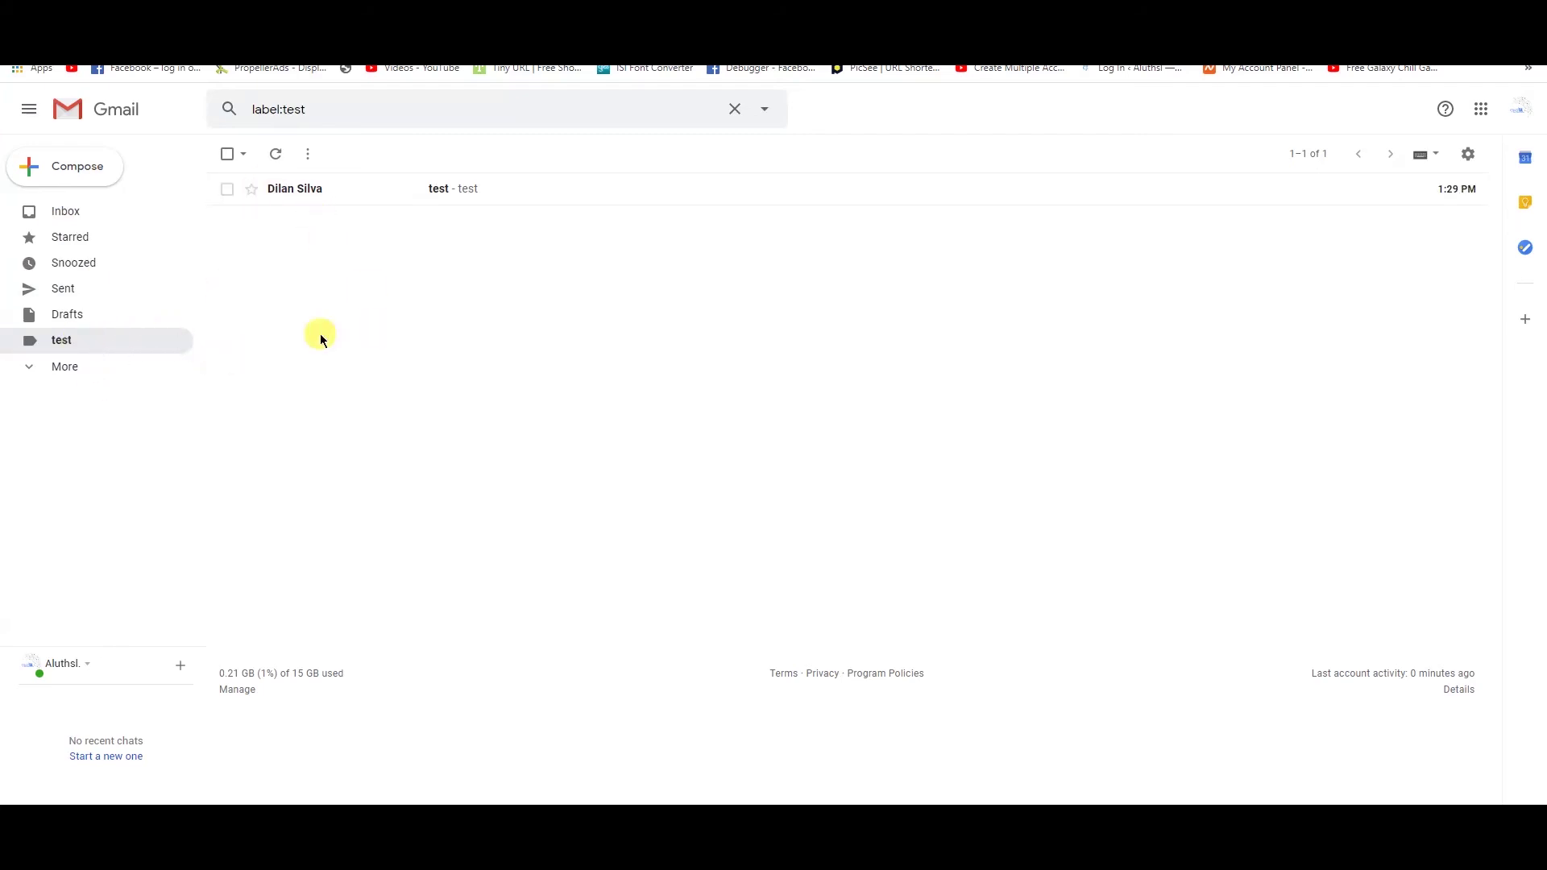
key(F5)
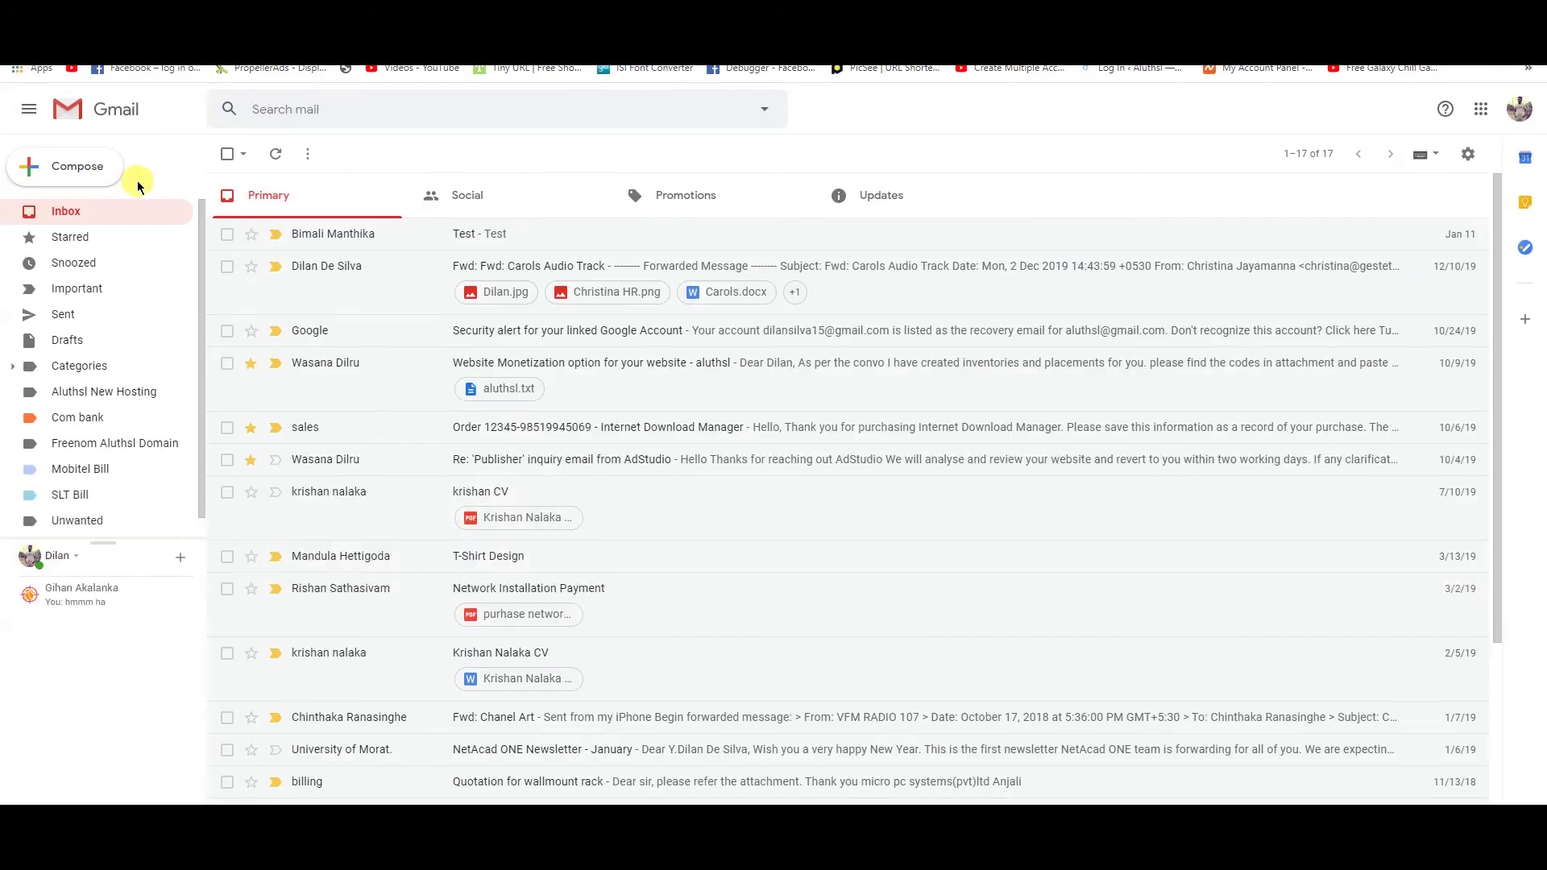
From the other Gmail account, compose and send a second test message to the filtered account with the subject "tes 2" and a short body.
click(50, 161)
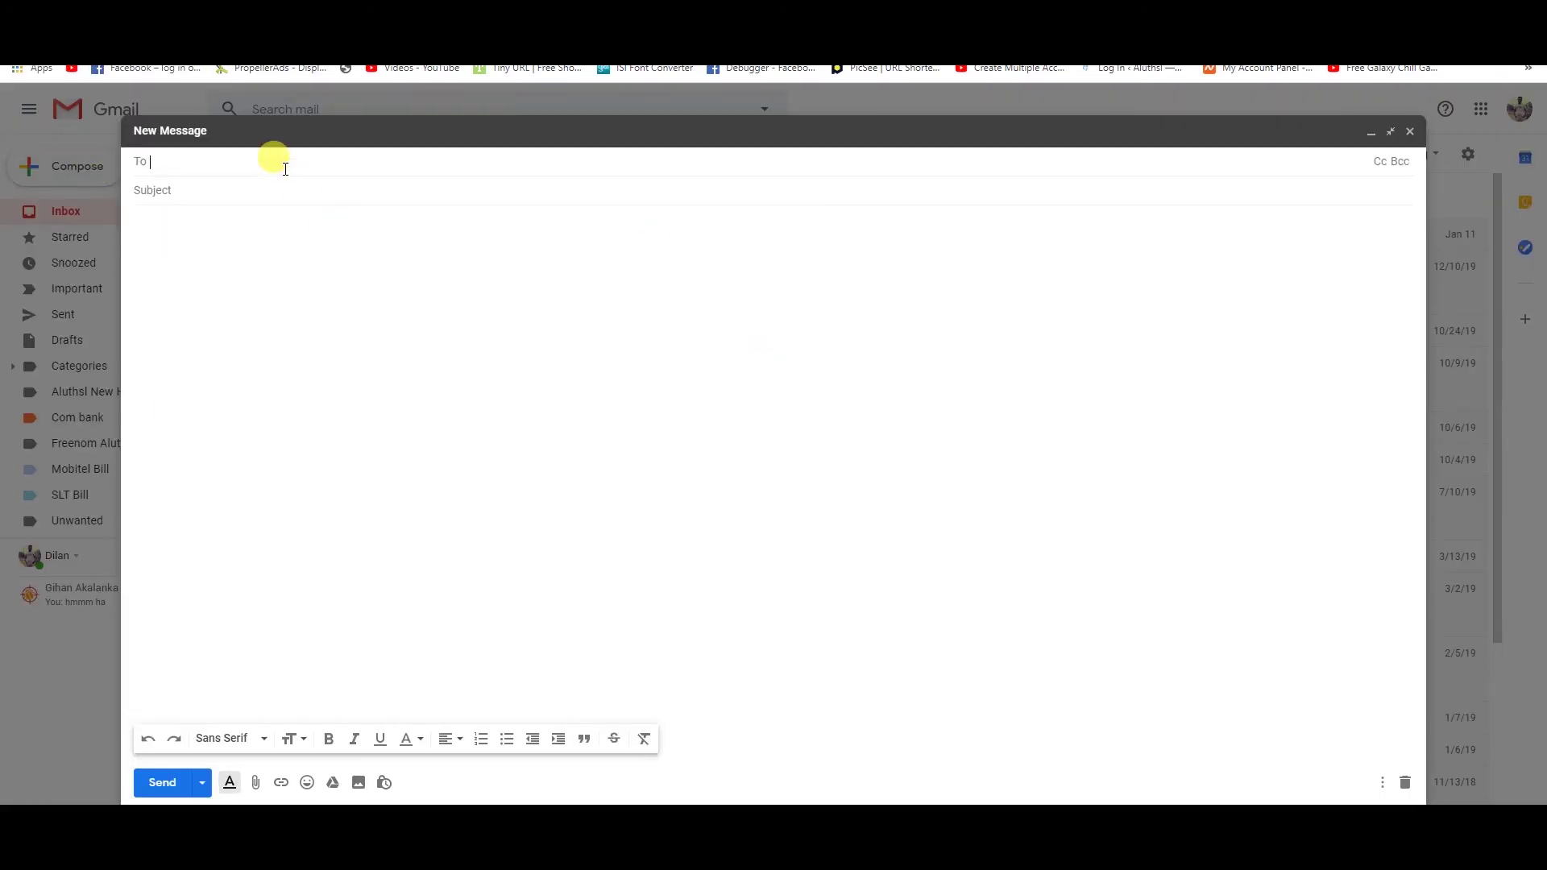
text(a)
click(300, 198)
click(206, 190)
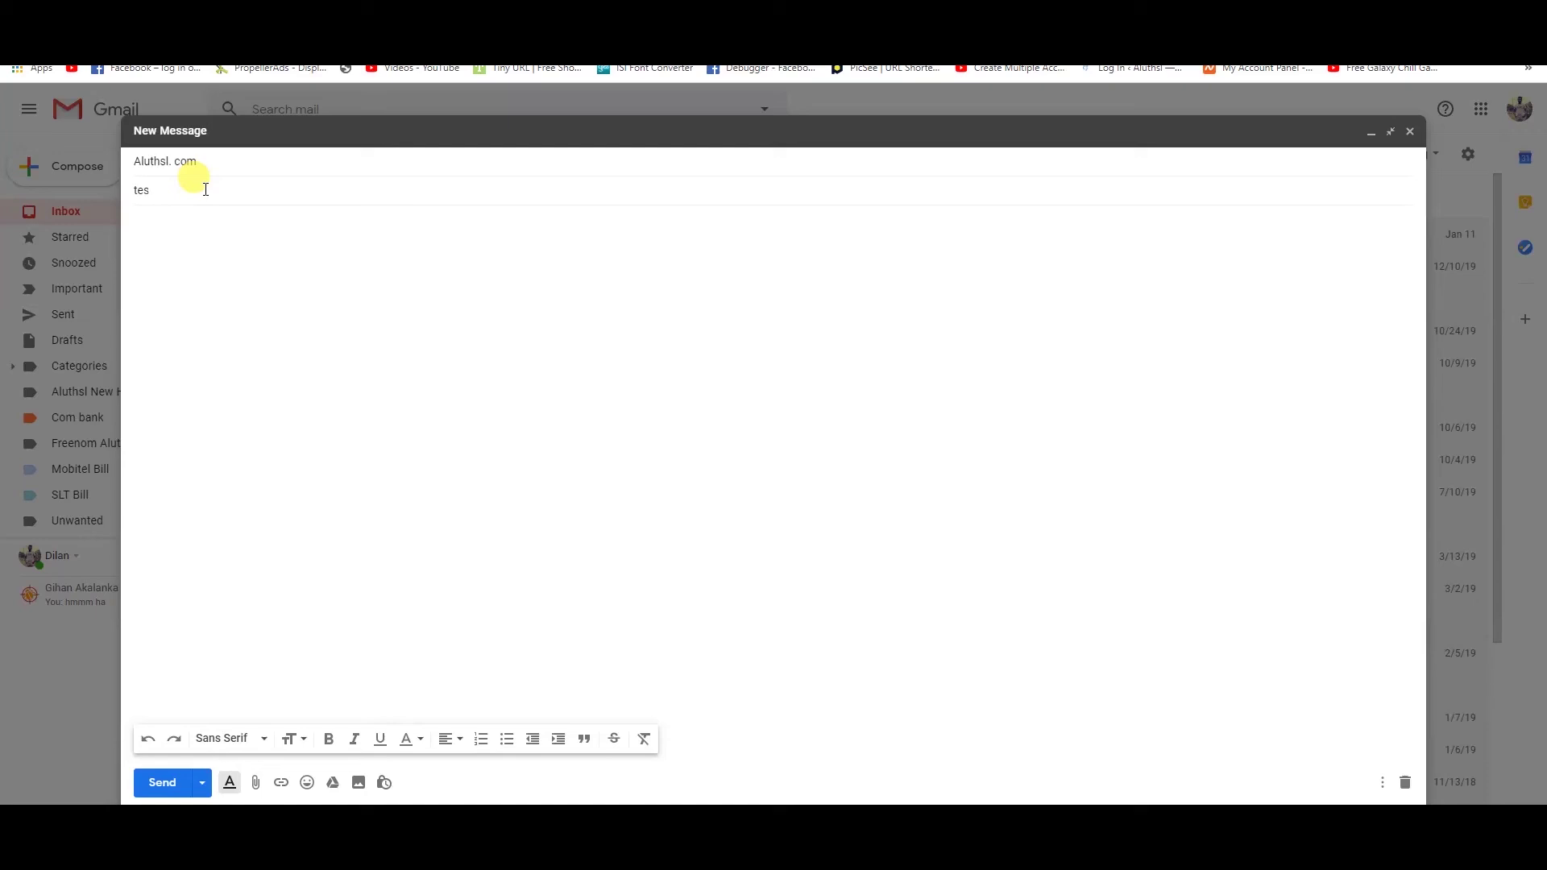
click(200, 262)
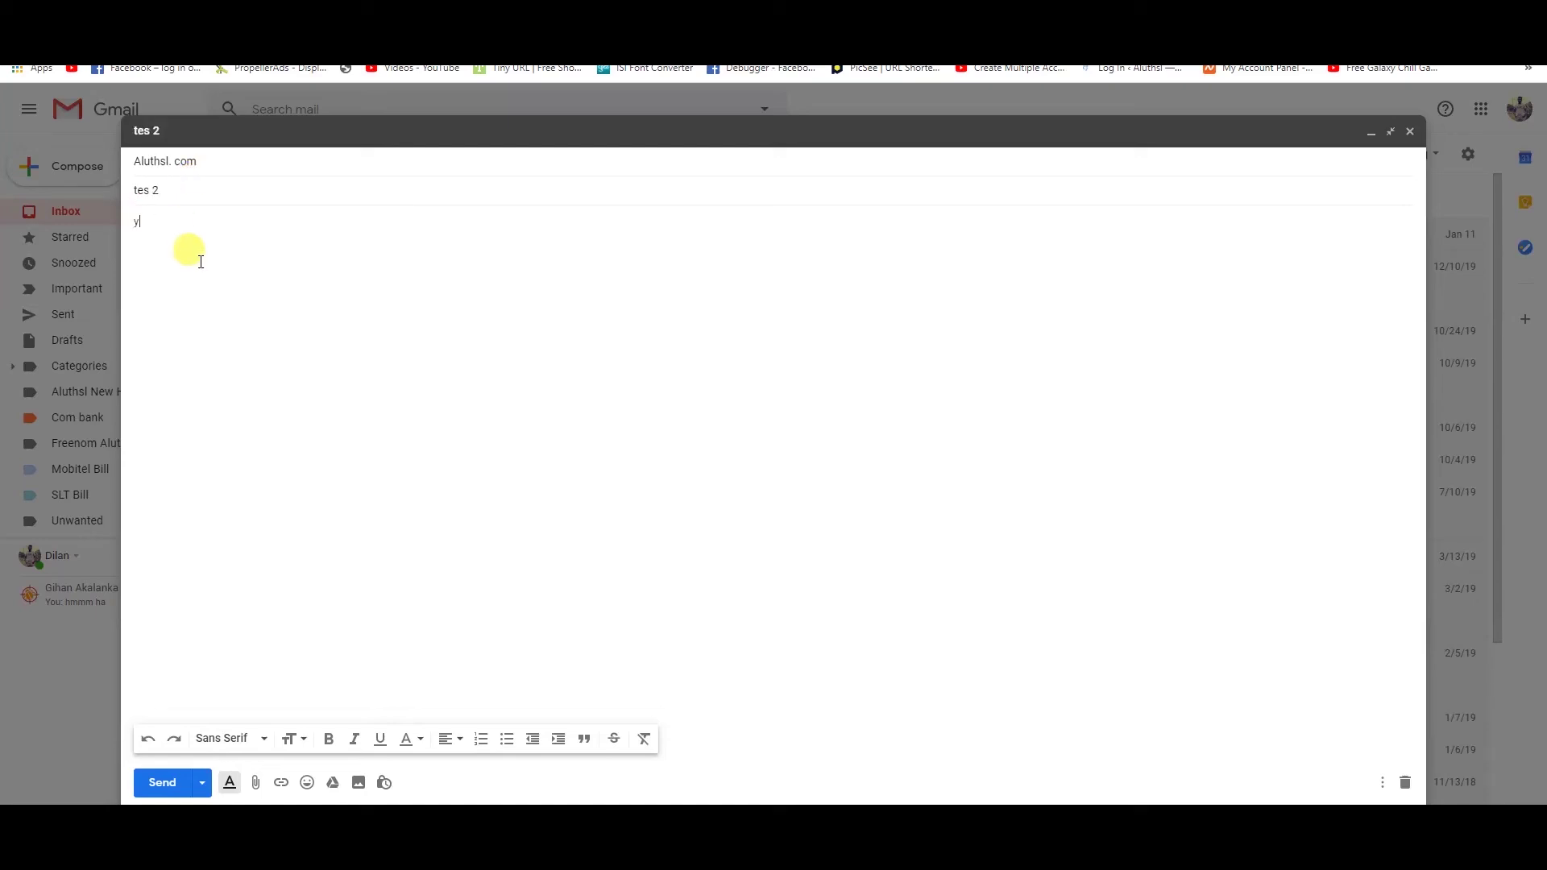
click(160, 782)
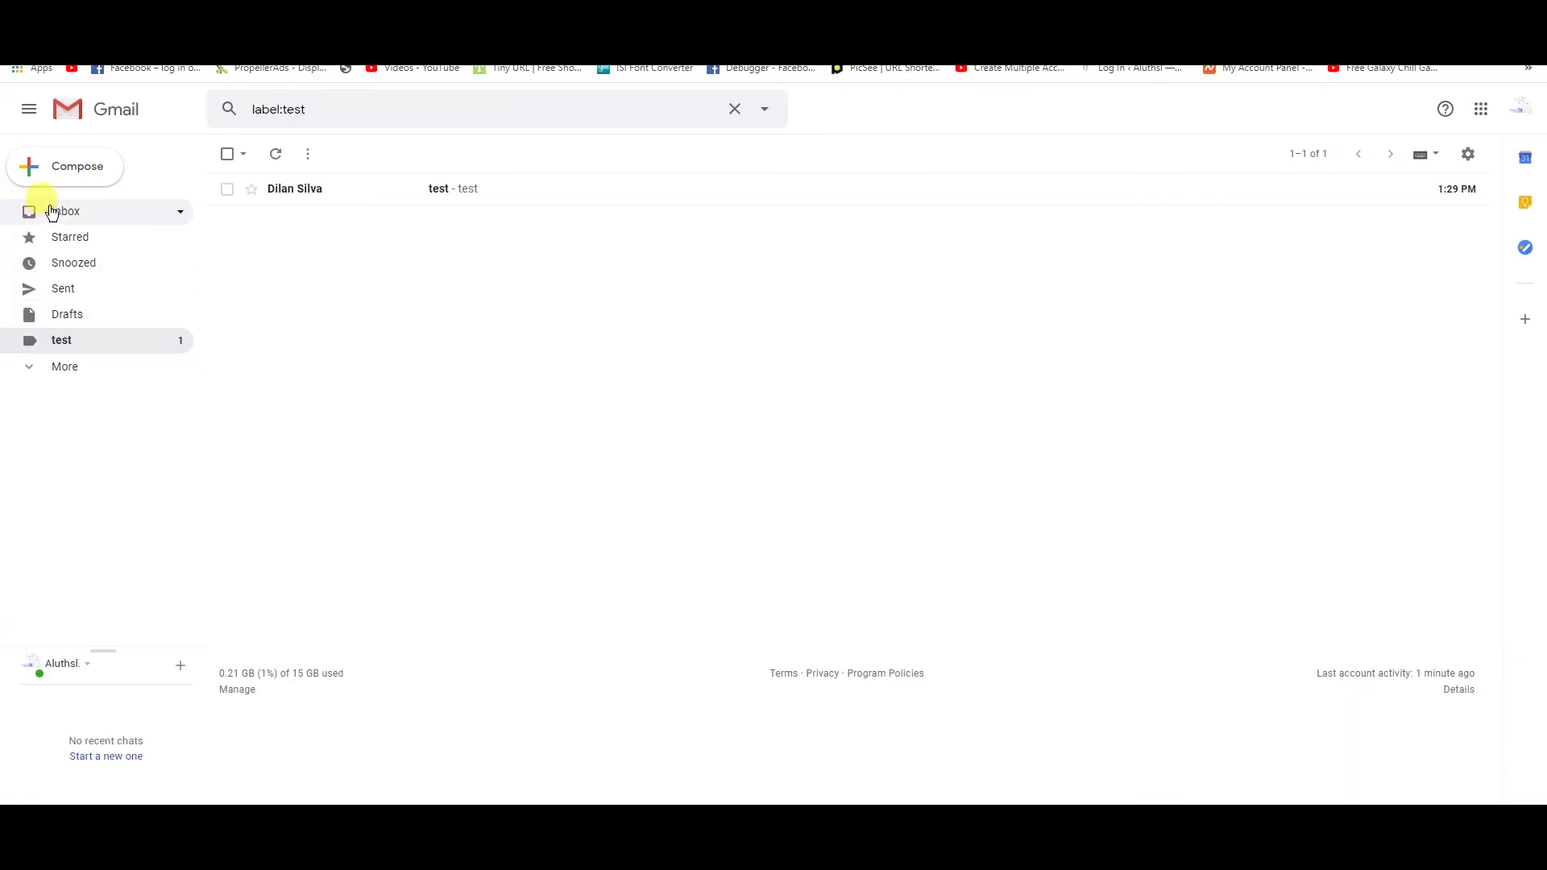
Back in the filtered account, open the inbox and reload it to check whether the second test message skipped it.
click(51, 209)
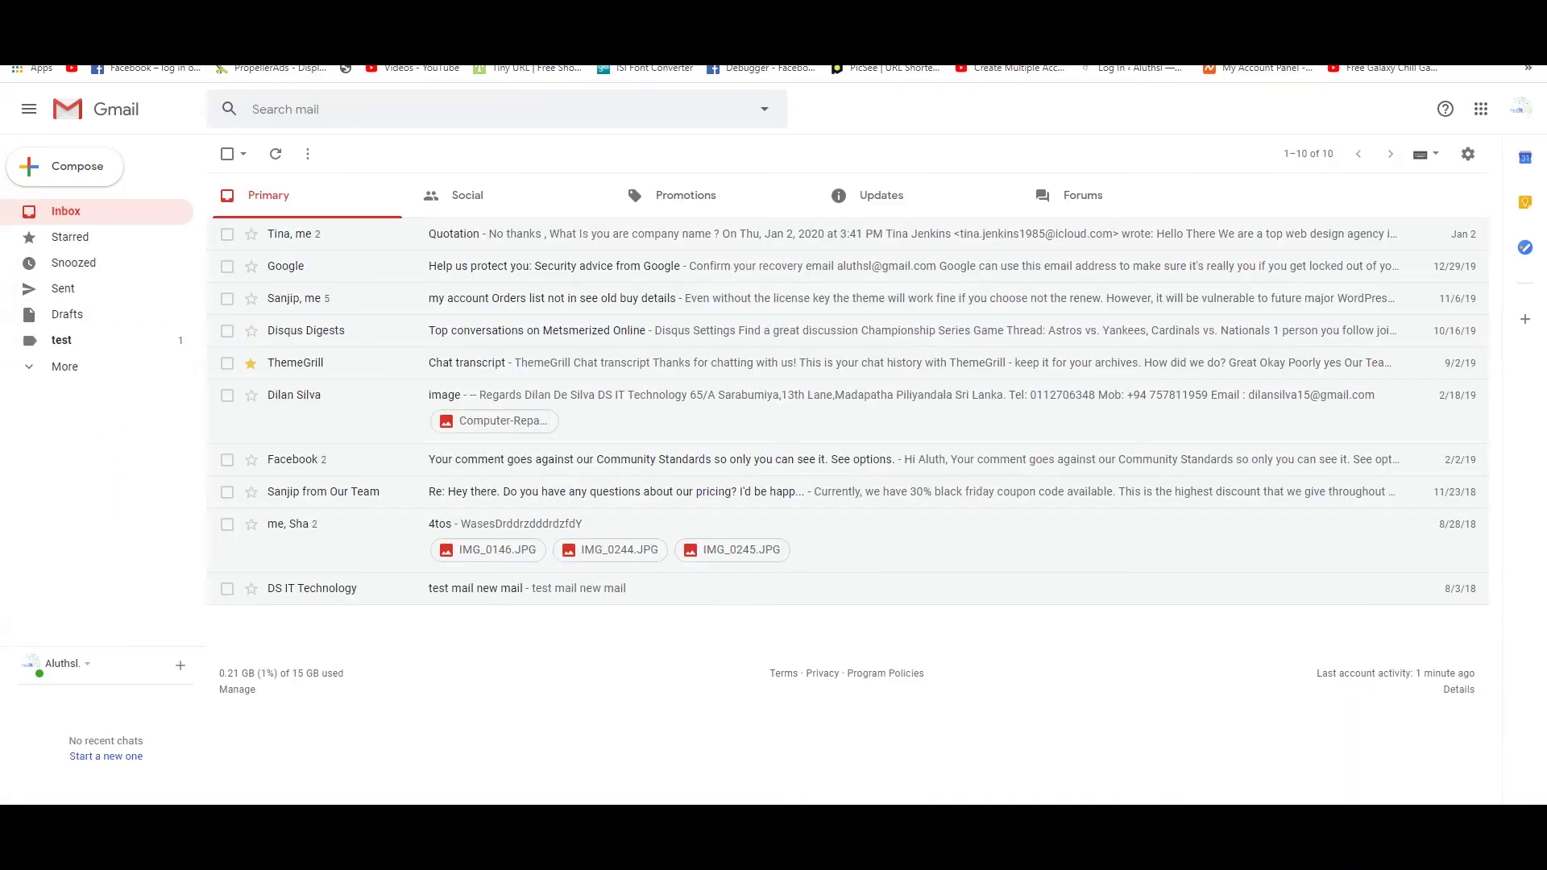
key(F5)
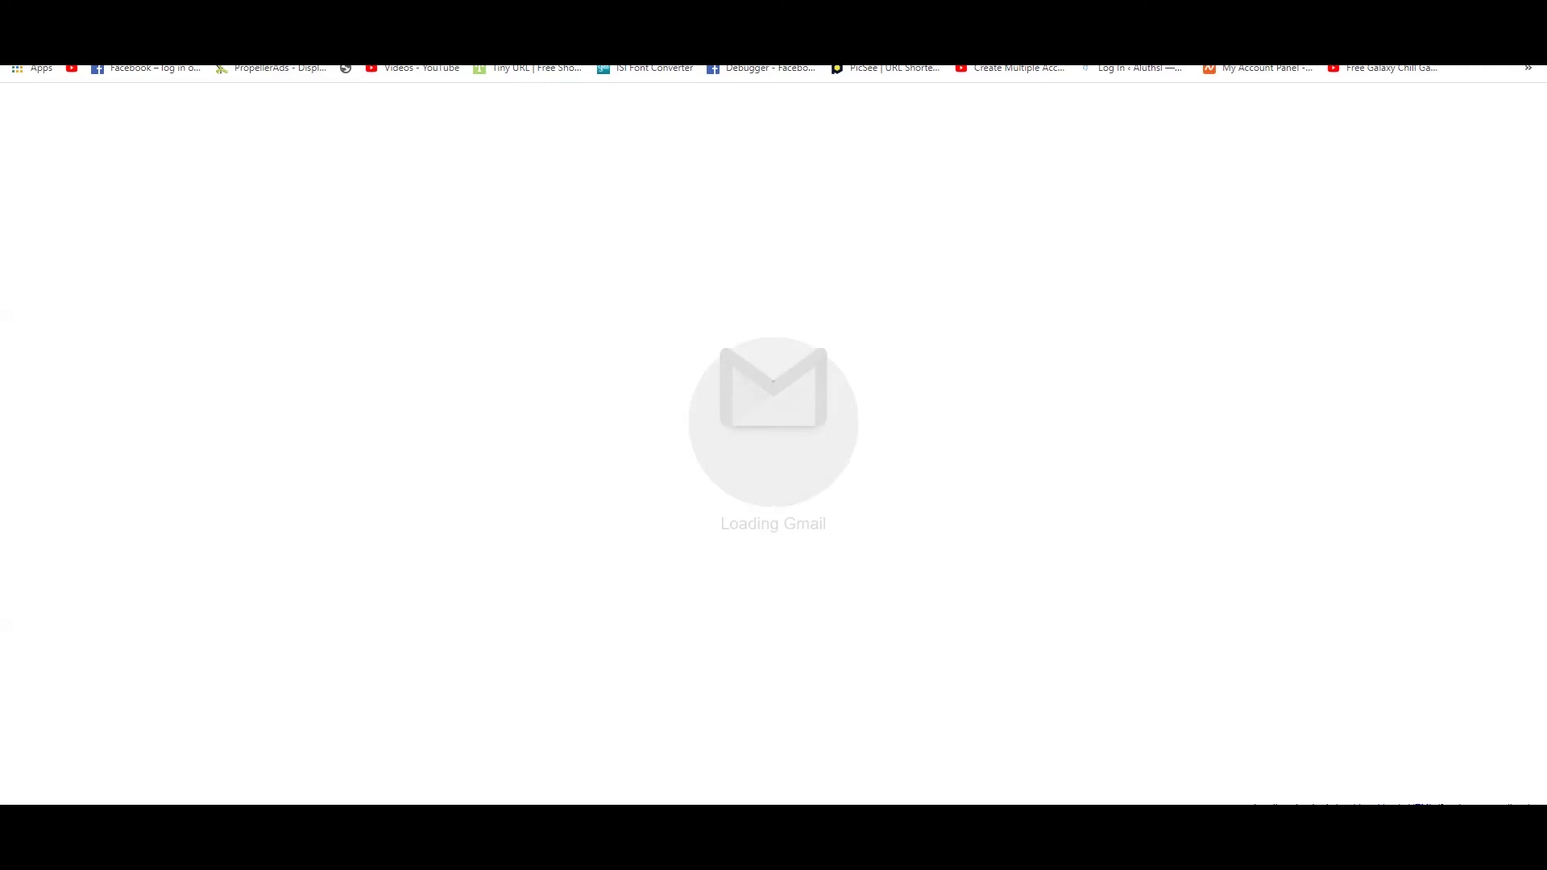